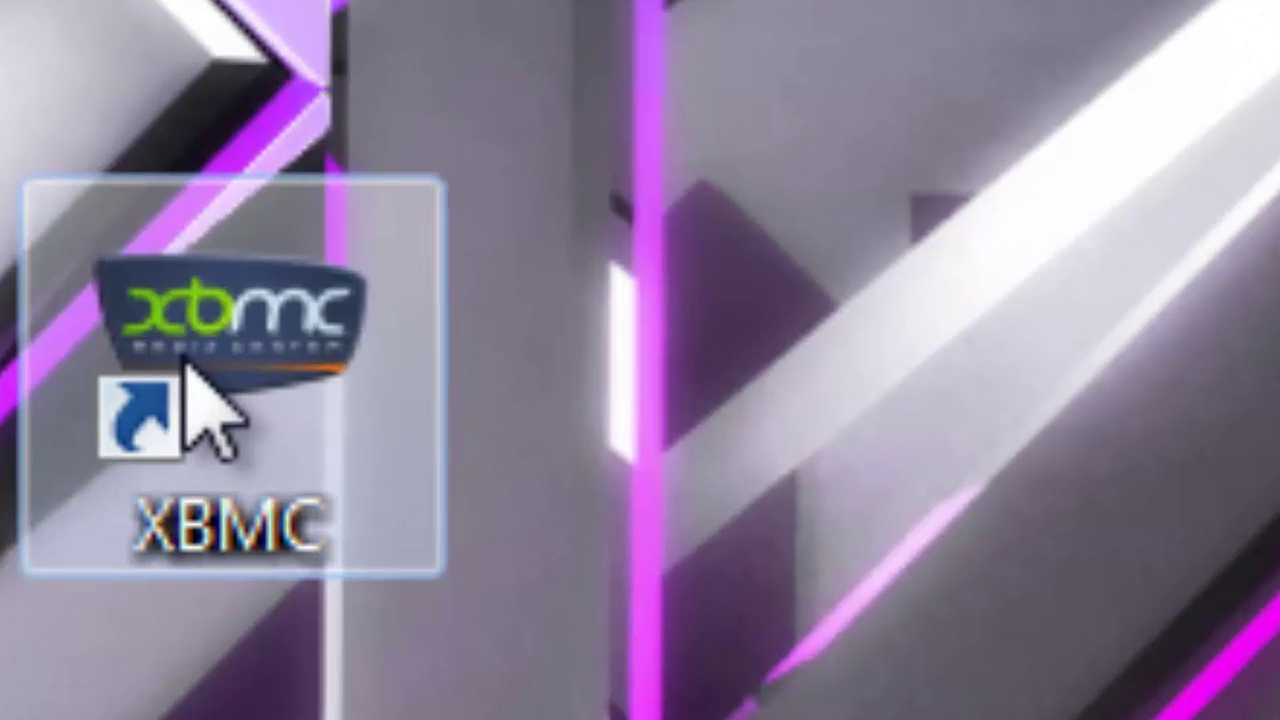
Launch XBMC from its desktop shortcut so the home screen appears.
double_click(185, 362)
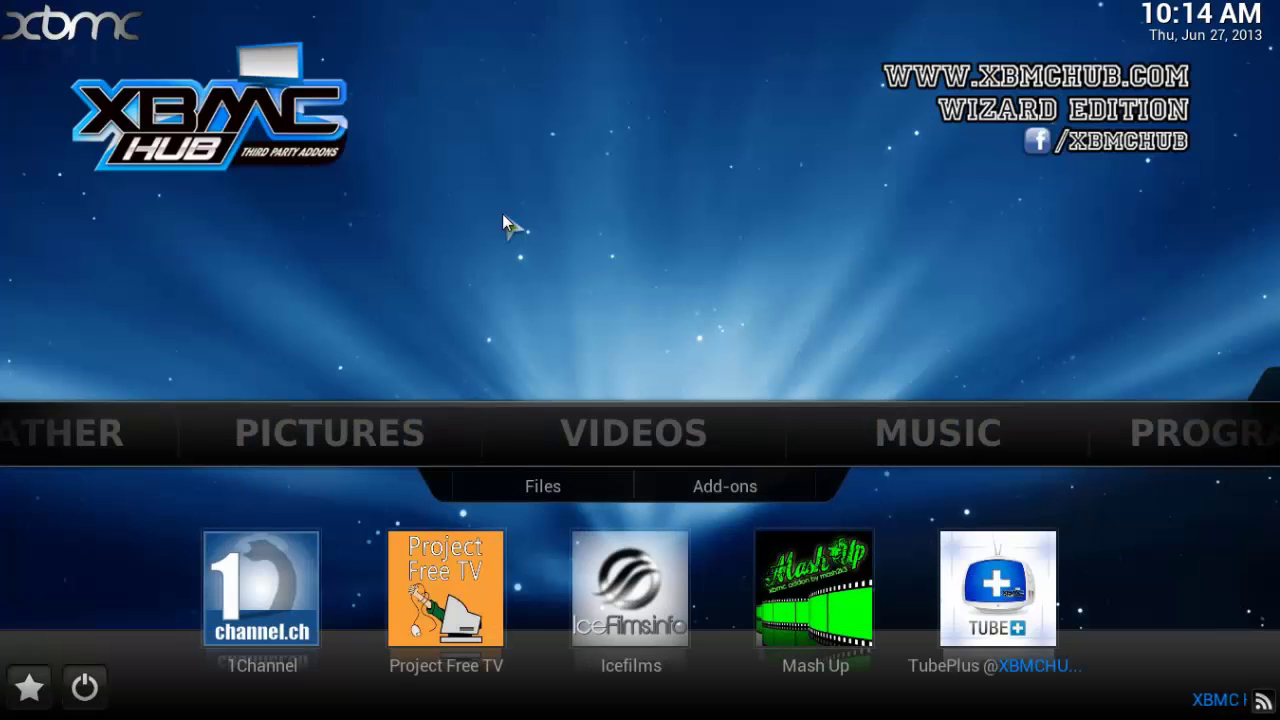
Navigate the home menu to SYSTEM and open Settings.
key(Right)
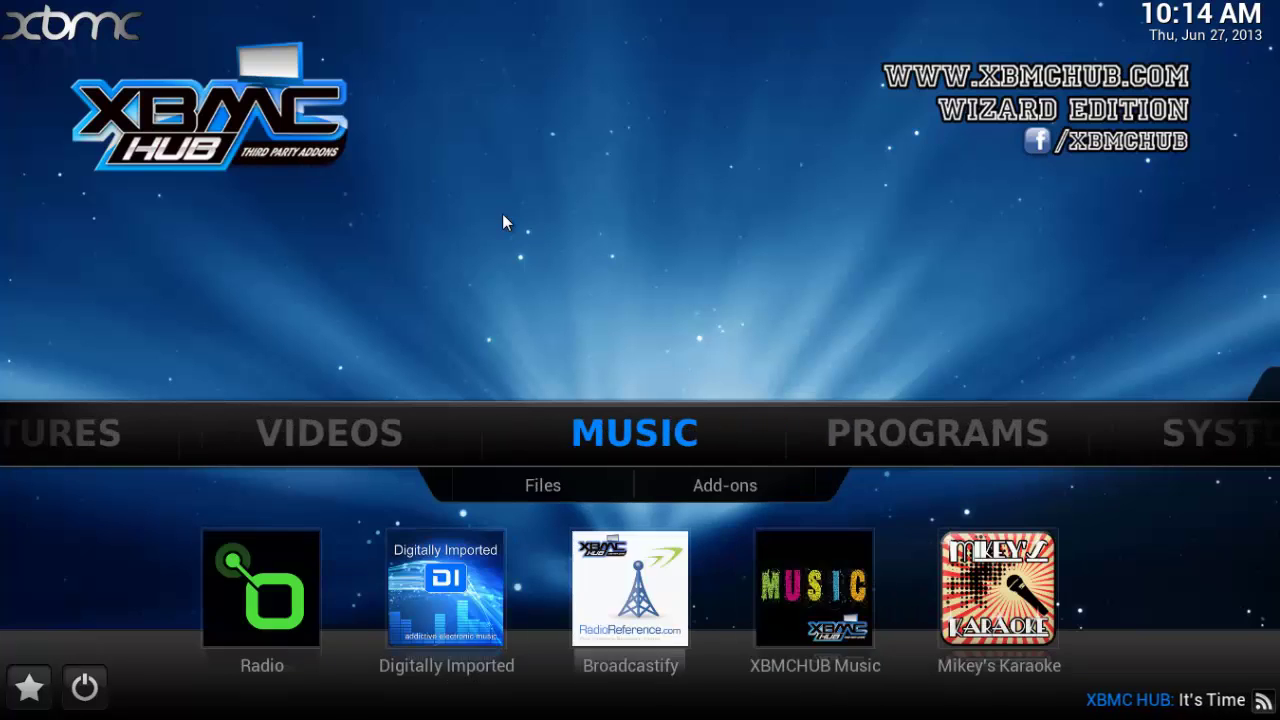
key(Right)
key(Right)
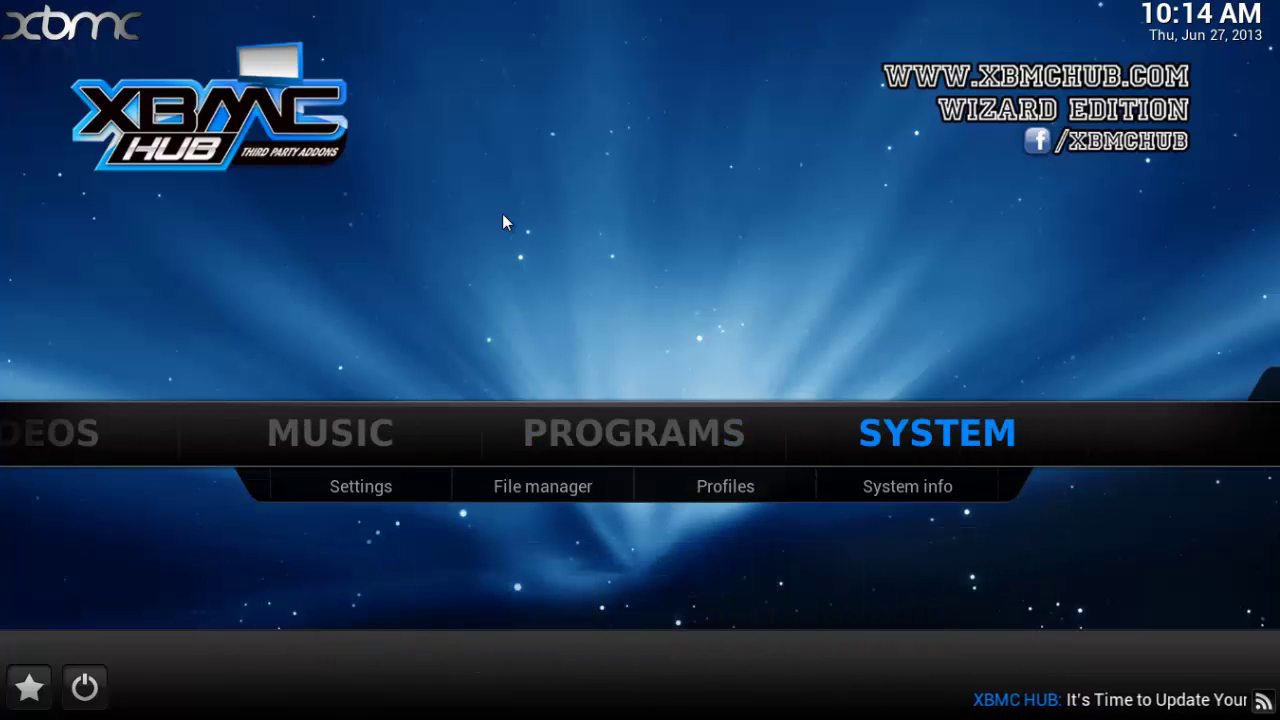
key(Down)
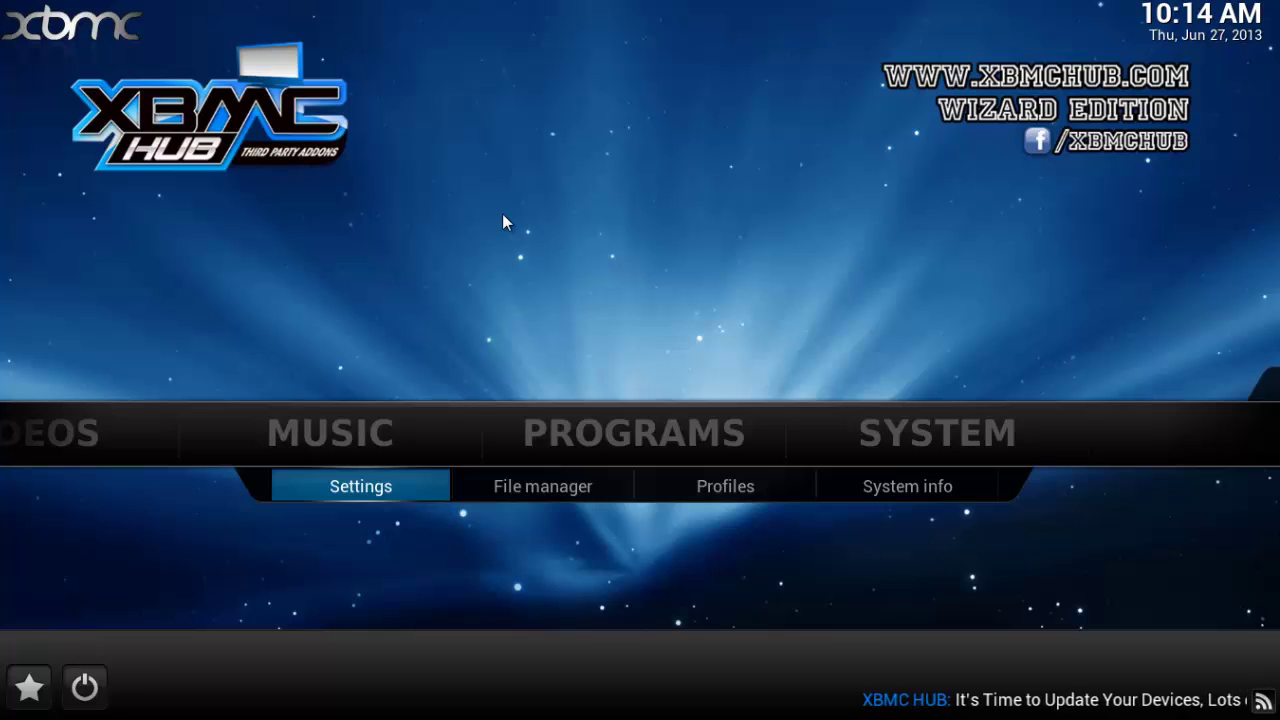
key(Return)
Open the Appearance settings page and look through its International and File lists categories.
key(Down)
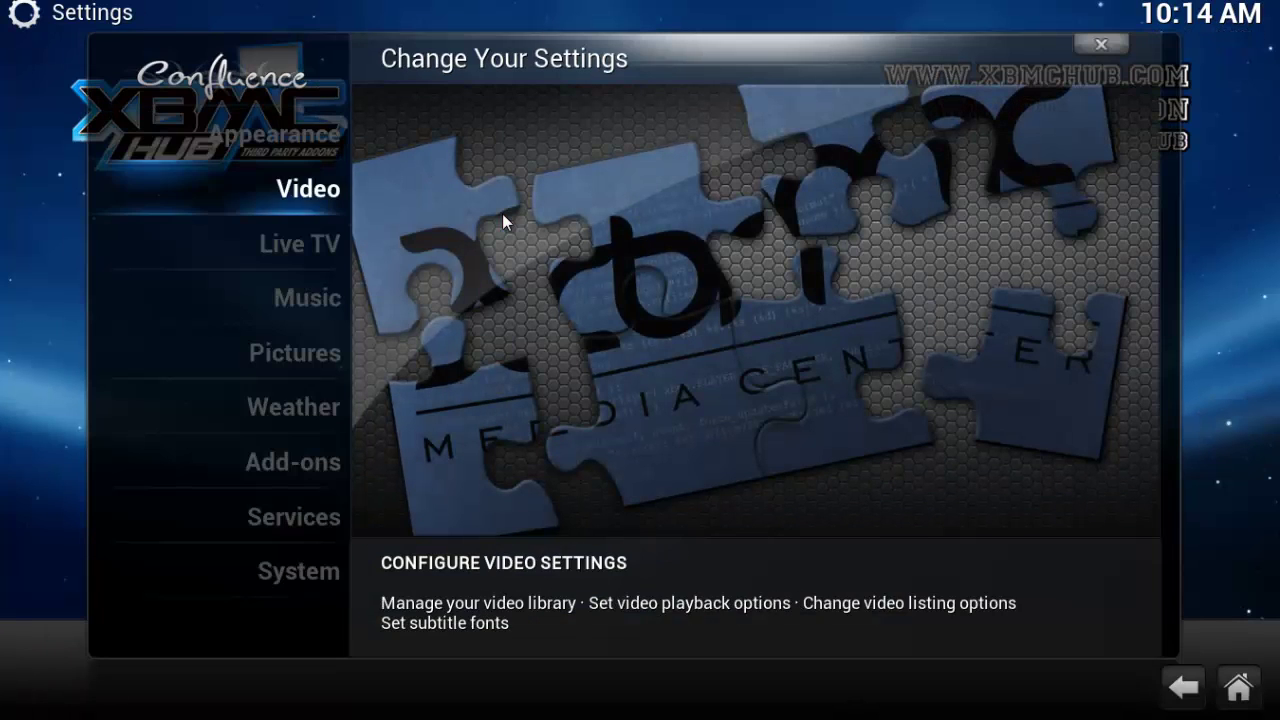
key(Up)
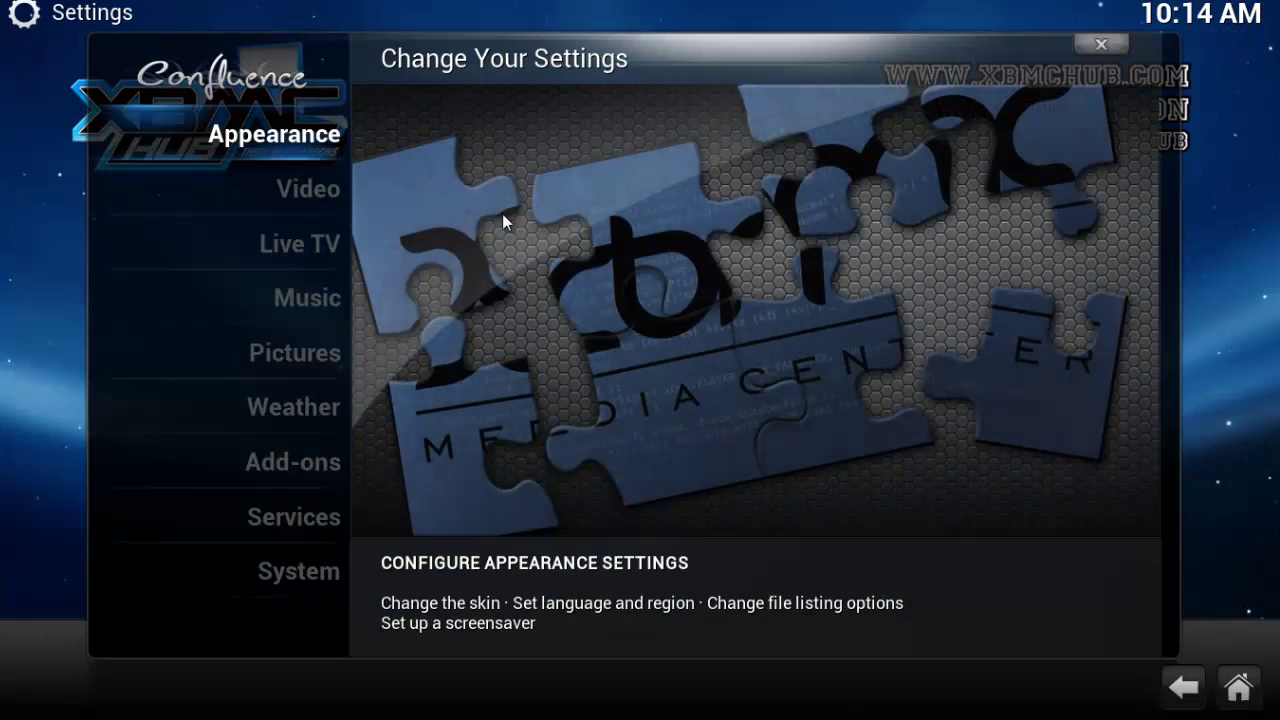
key(Return)
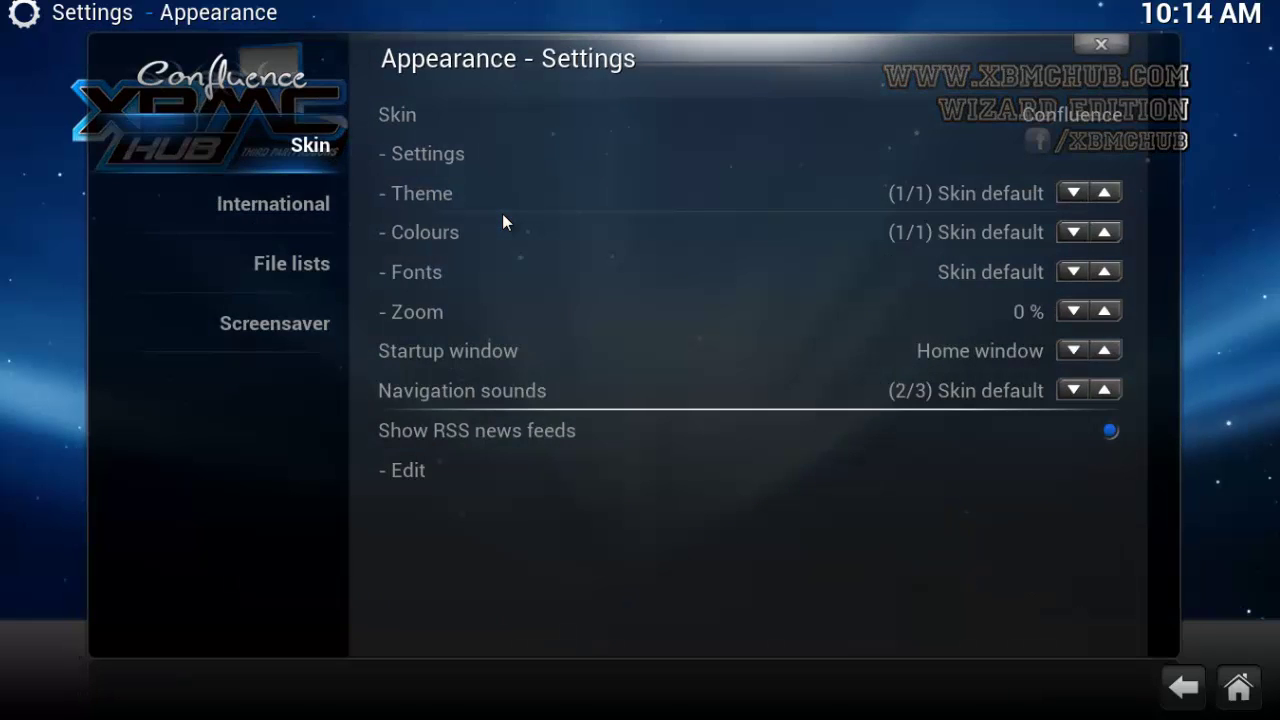
key(Down)
key(Down)
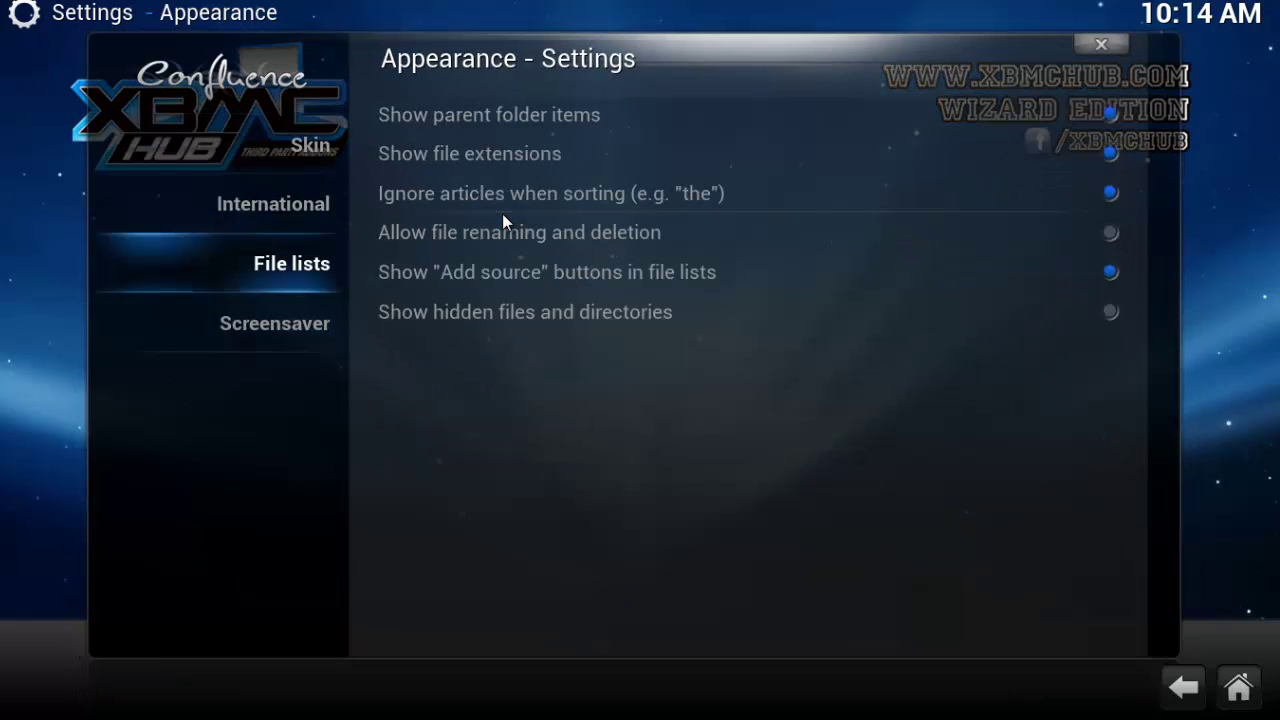
key(Down)
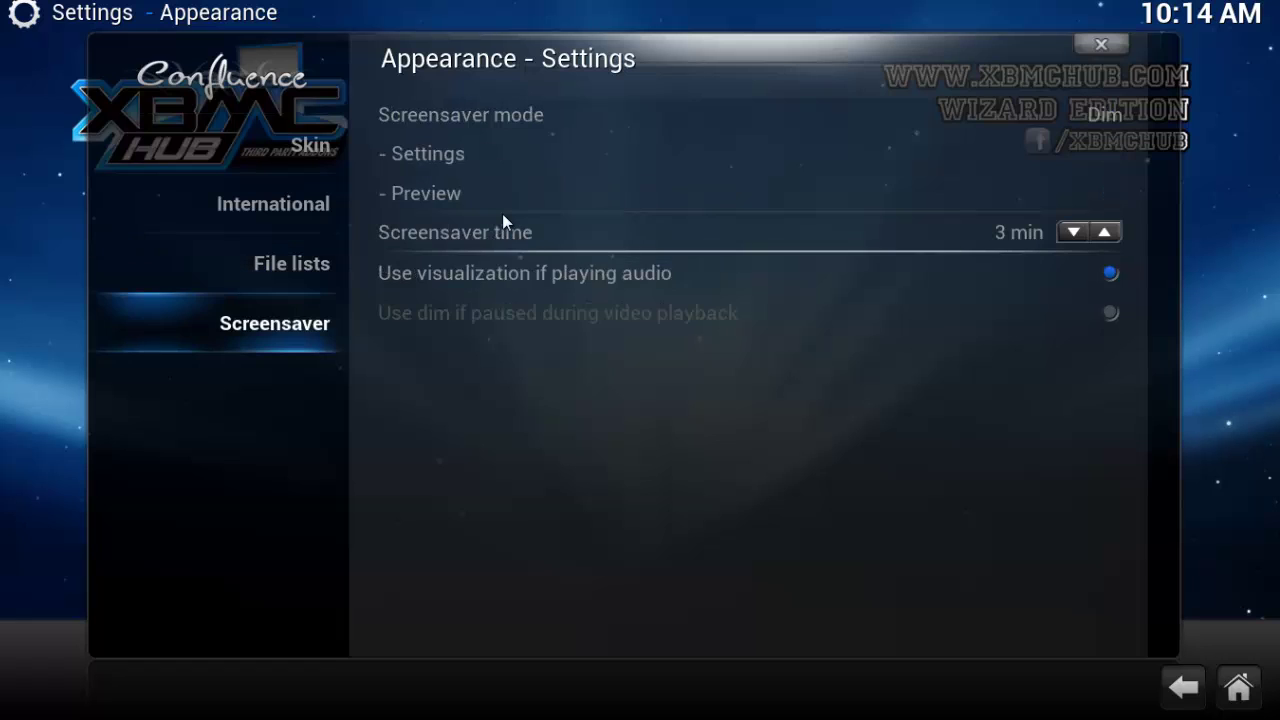
key(Up)
key(Up)
key(Up)
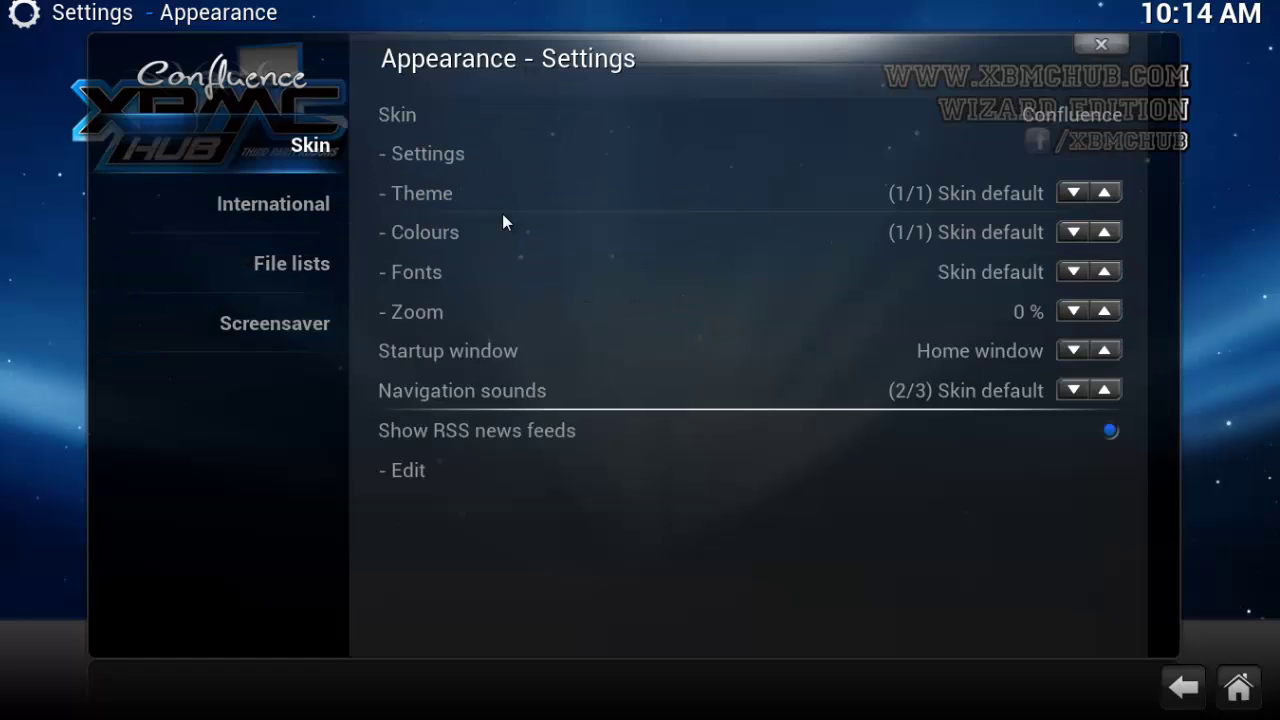
Open the skin chooser from the Skin row, listing only Confluence.
key(Right)
key(Down)
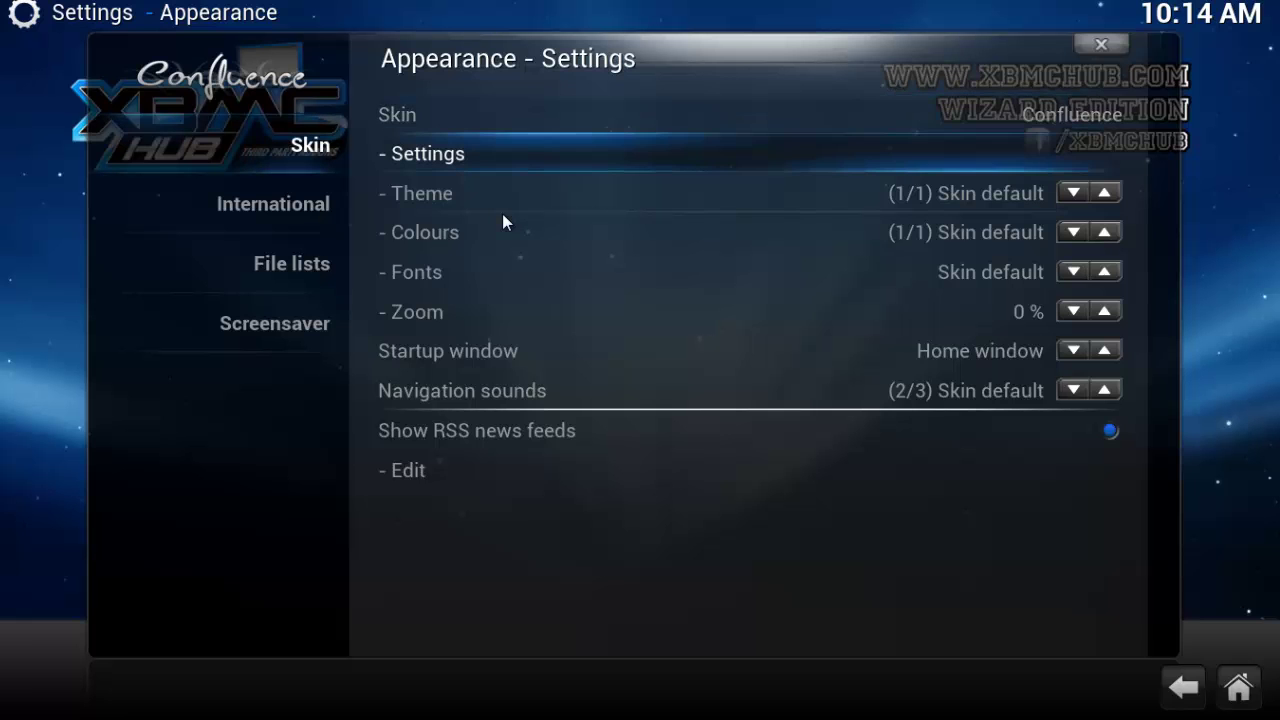
key(Up)
key(Down)
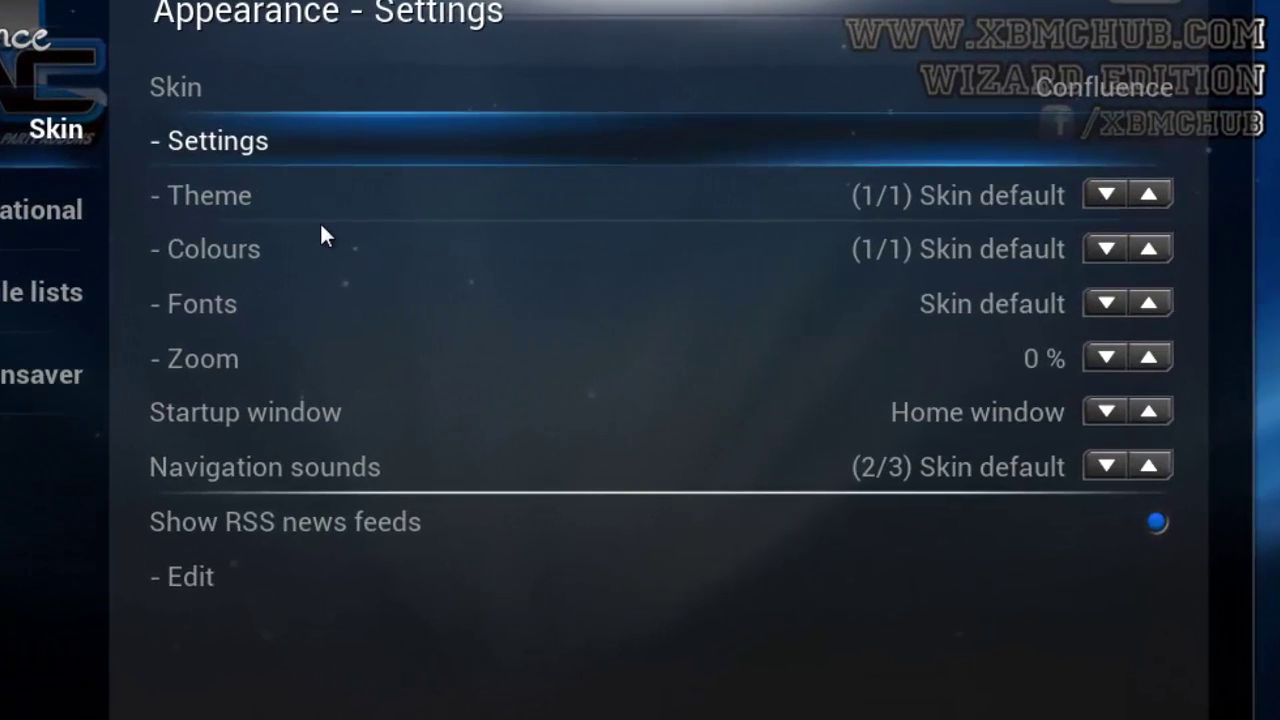
key(Up)
key(Return)
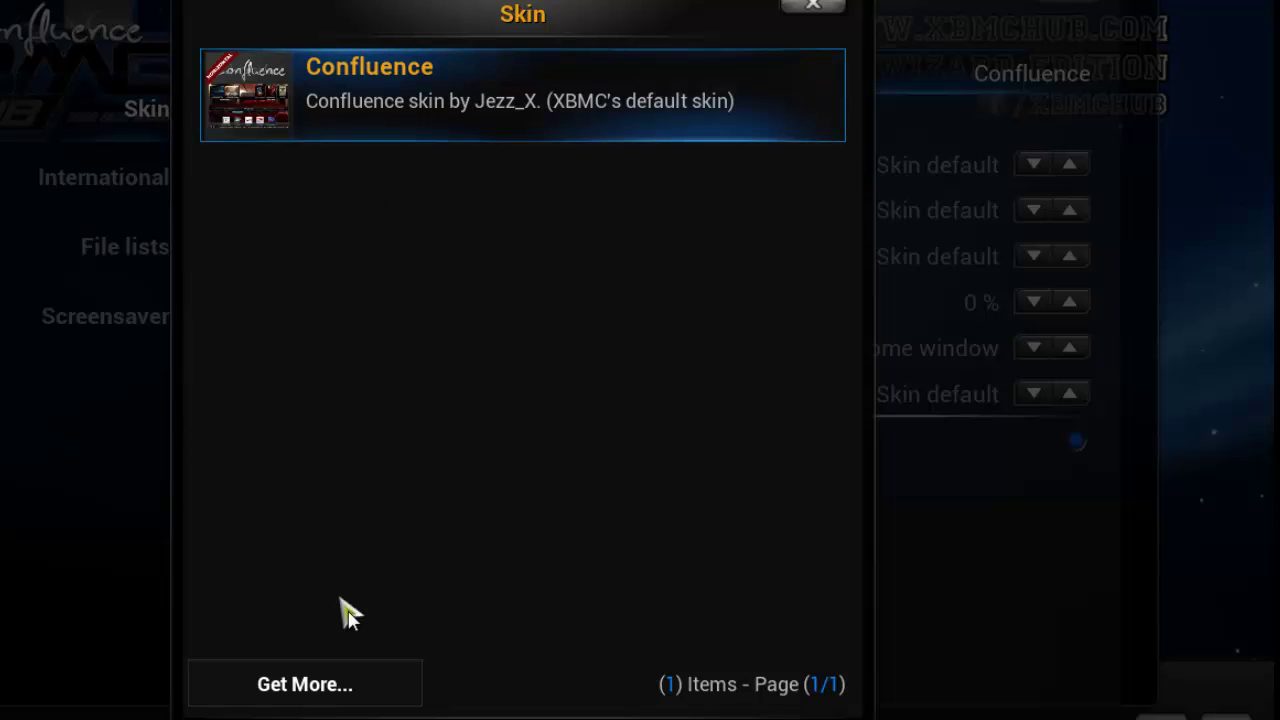
Browse the 19 downloadable skins under Get More... and open Aeon Nox's add-on information.
click(318, 684)
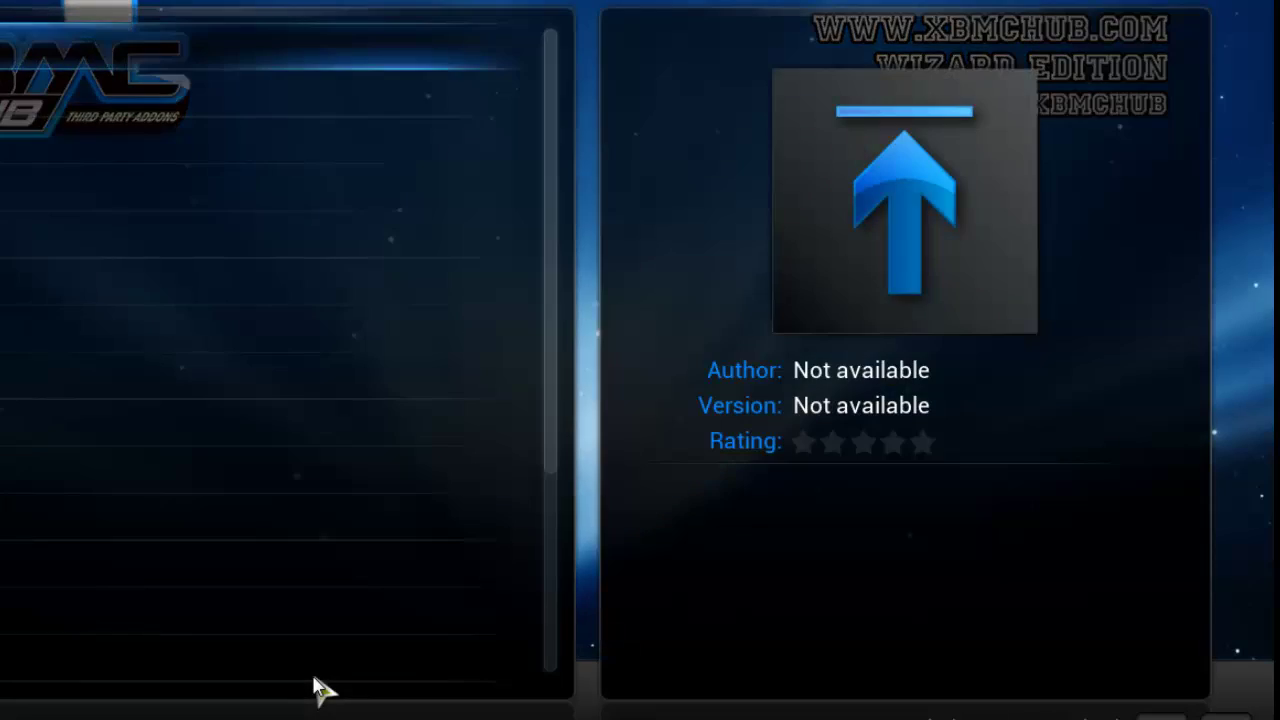
key(Down)
key(Down)
key(Down)
key(Down)
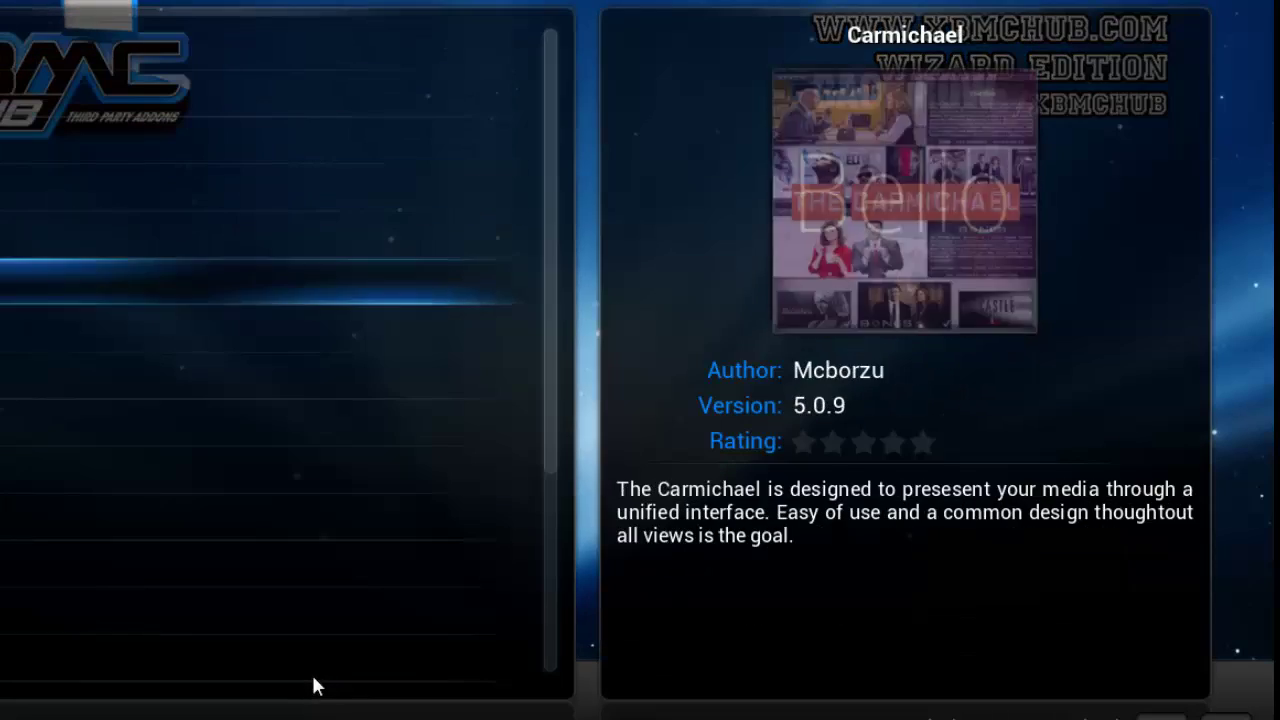
key(Down)
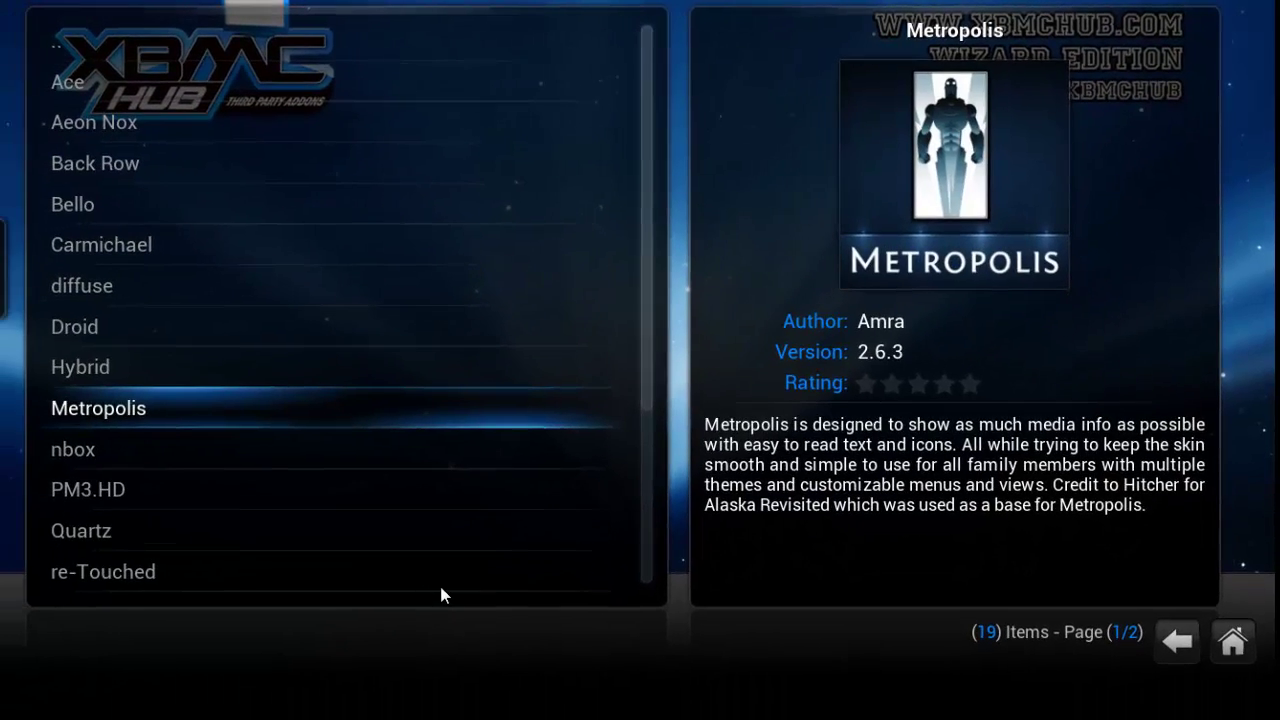
key(Down)
key(Down)
key(Down)
key(Down)
key(Down)
key(Down)
key(Down)
key(Down)
key(Down)
key(Down)
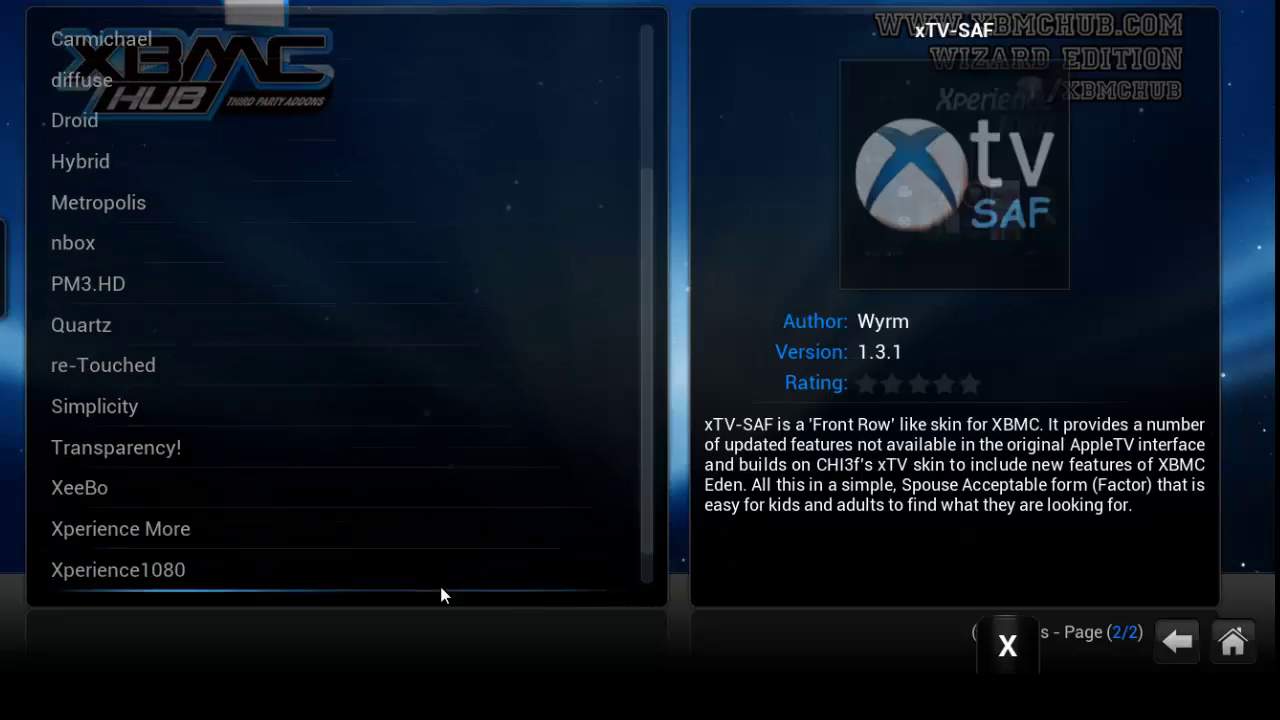
key(Up)
key(Up)
key(Up)
key(Up)
key(Up)
key(Up)
key(Up)
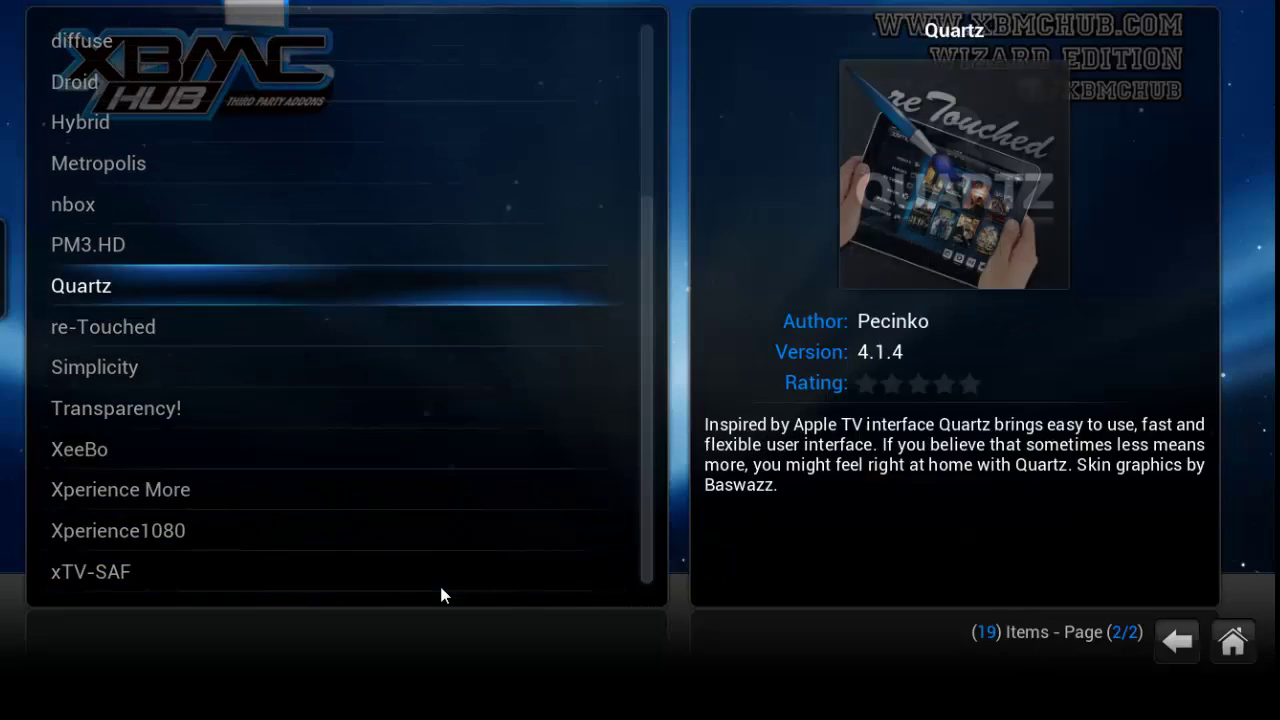
key(Up)
key(Up)
key(Up)
key(Up)
key(Up)
key(Up)
key(Up)
key(Up)
key(Up)
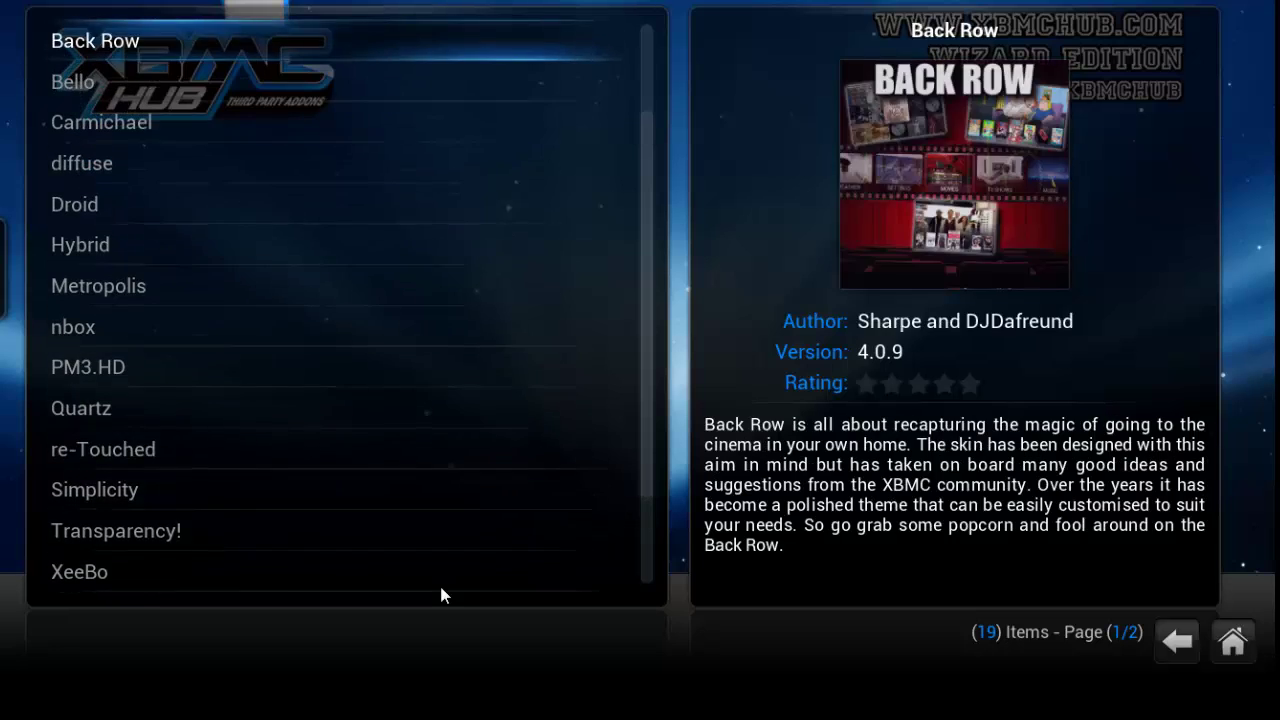
key(Up)
key(Up)
key(Up)
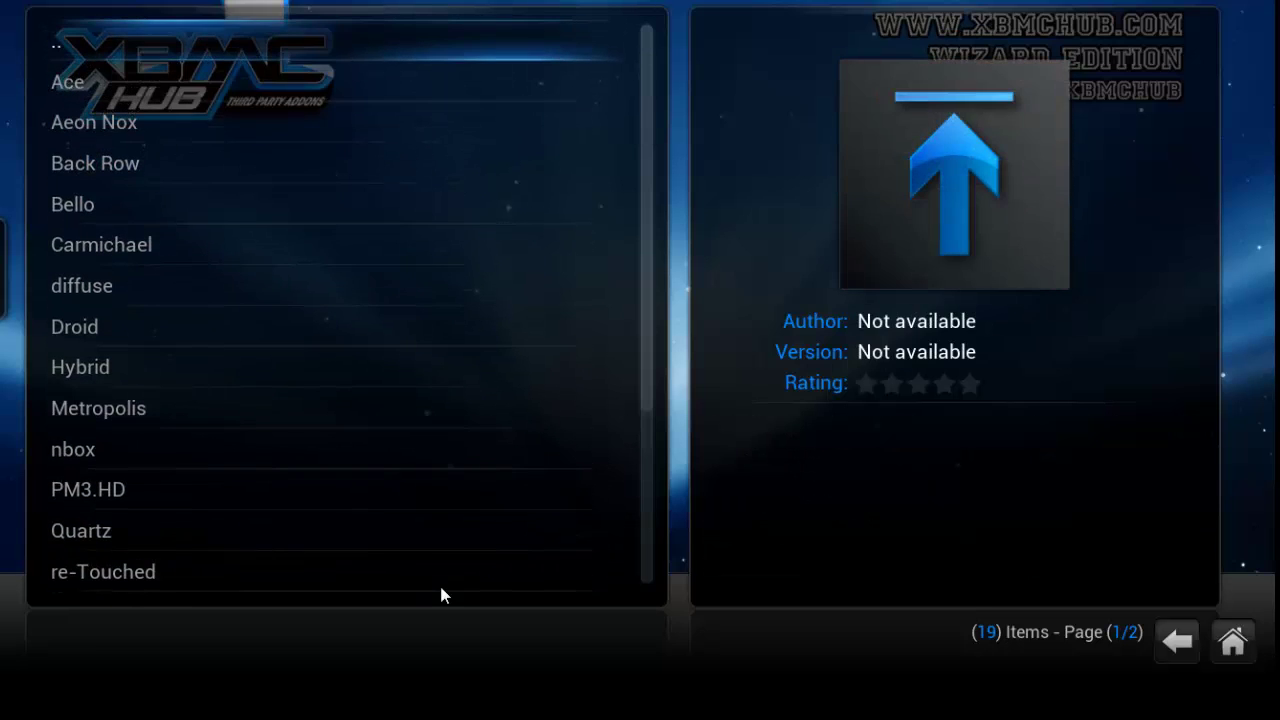
key(Up)
key(Down)
key(Down)
key(Down)
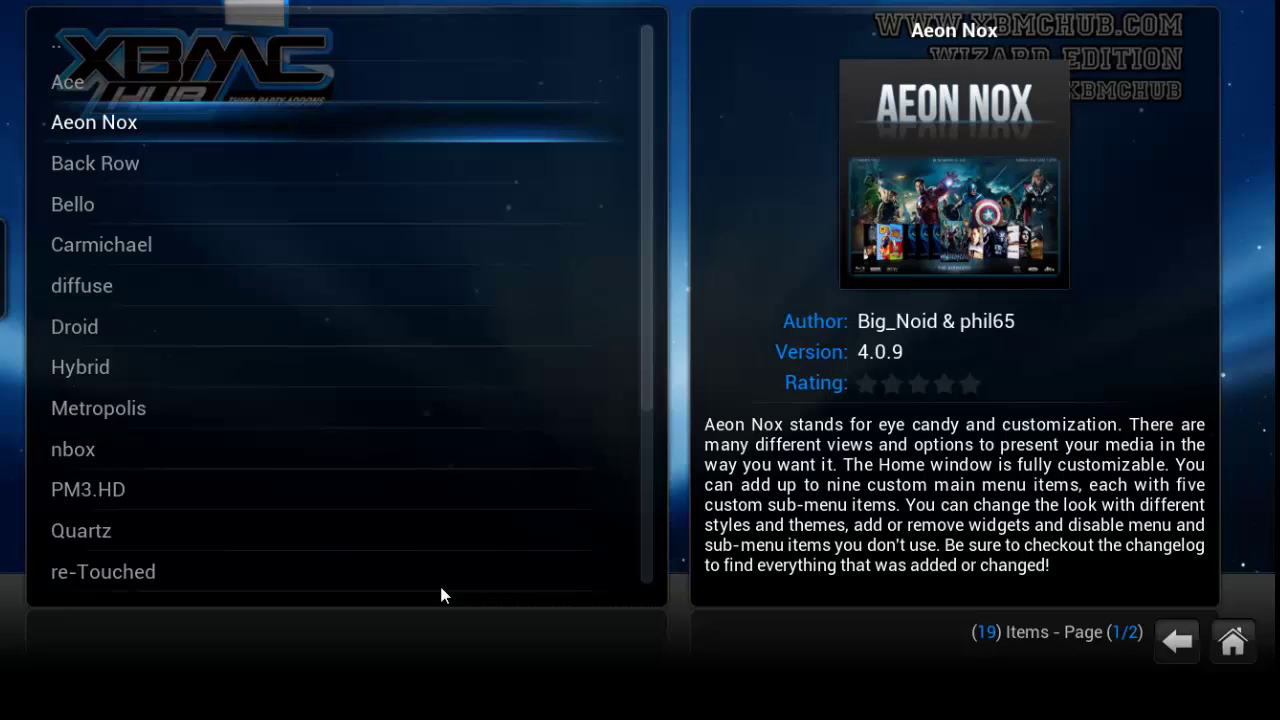
key(Return)
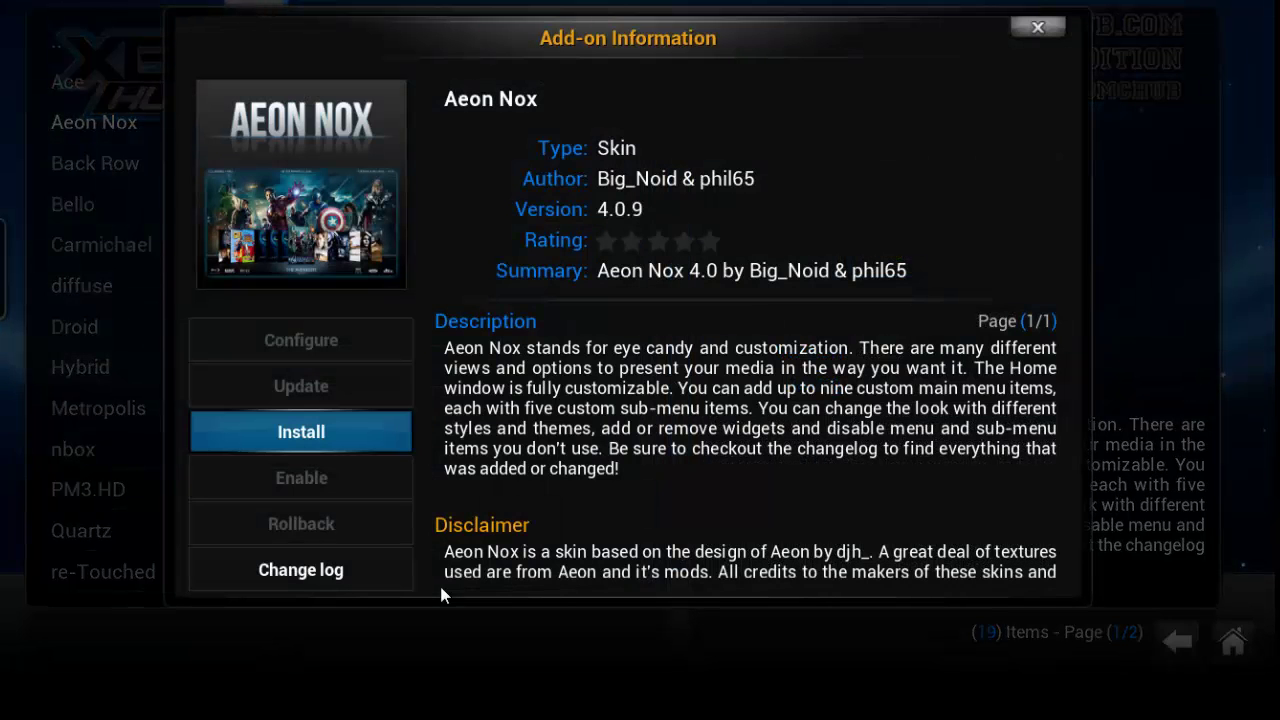
Install the Aeon Nox skin, version 4.0.9, and let the download finish.
key(Down)
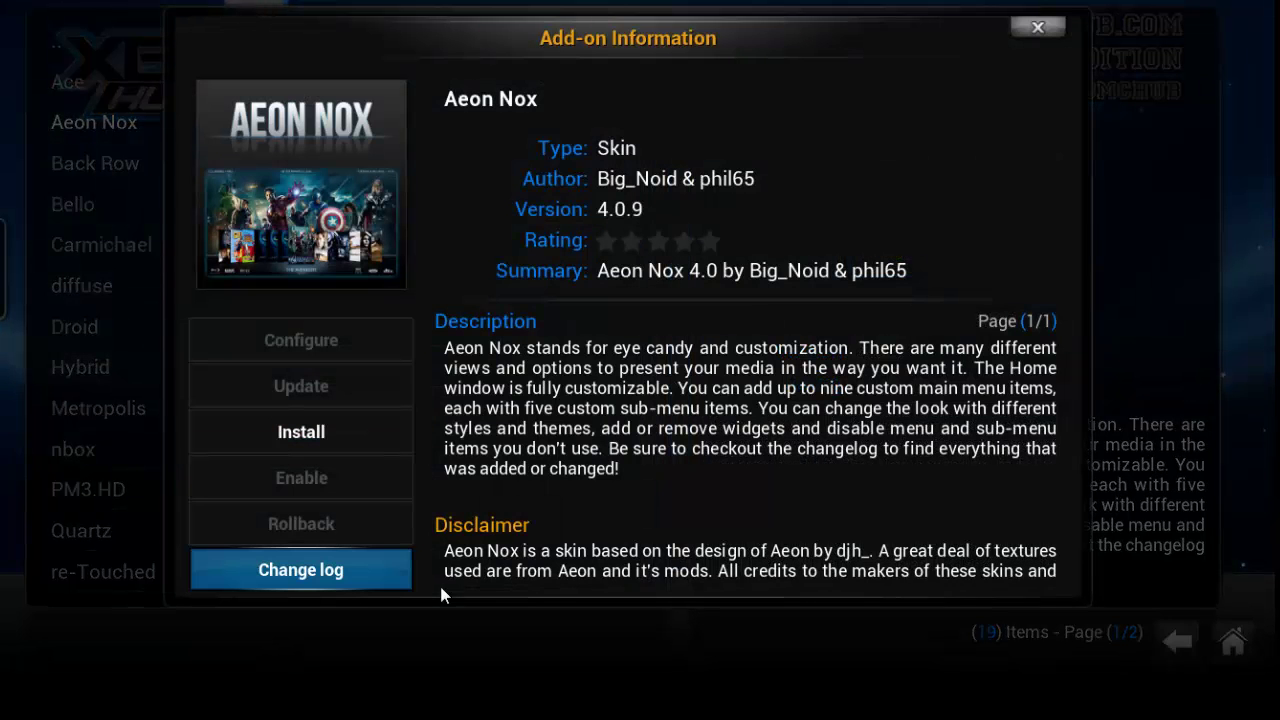
key(Up)
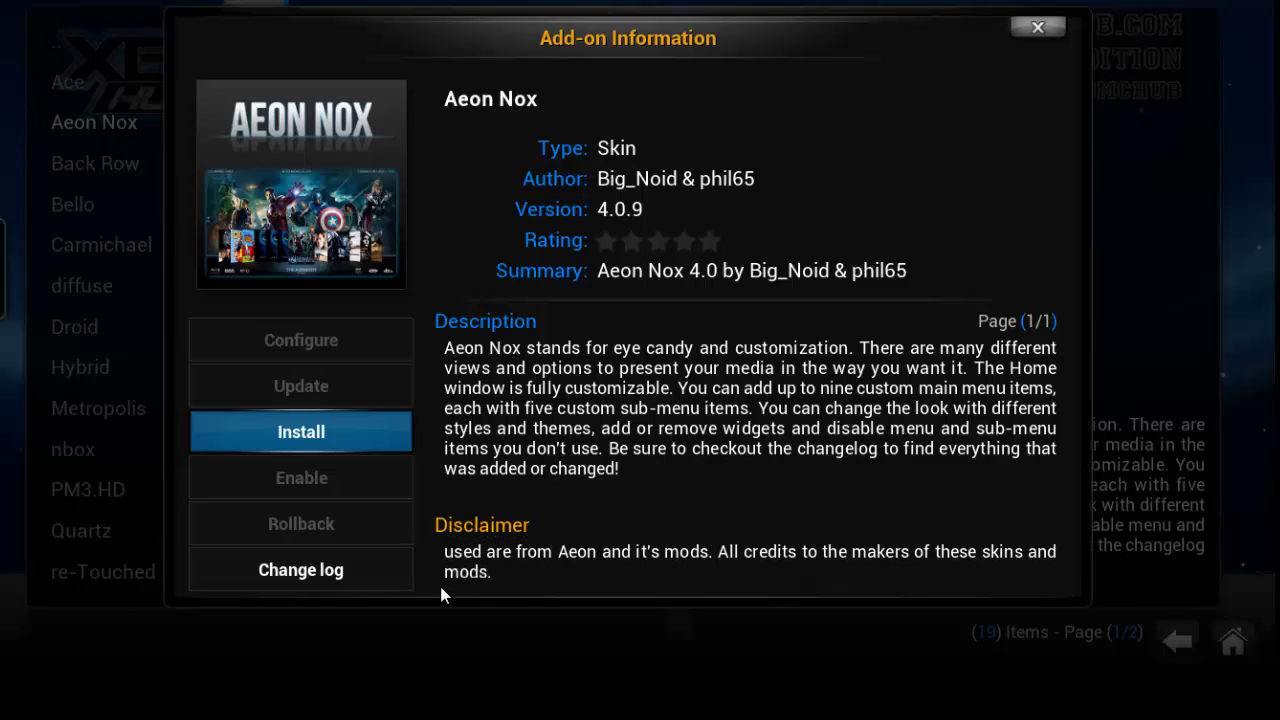
key(Return)
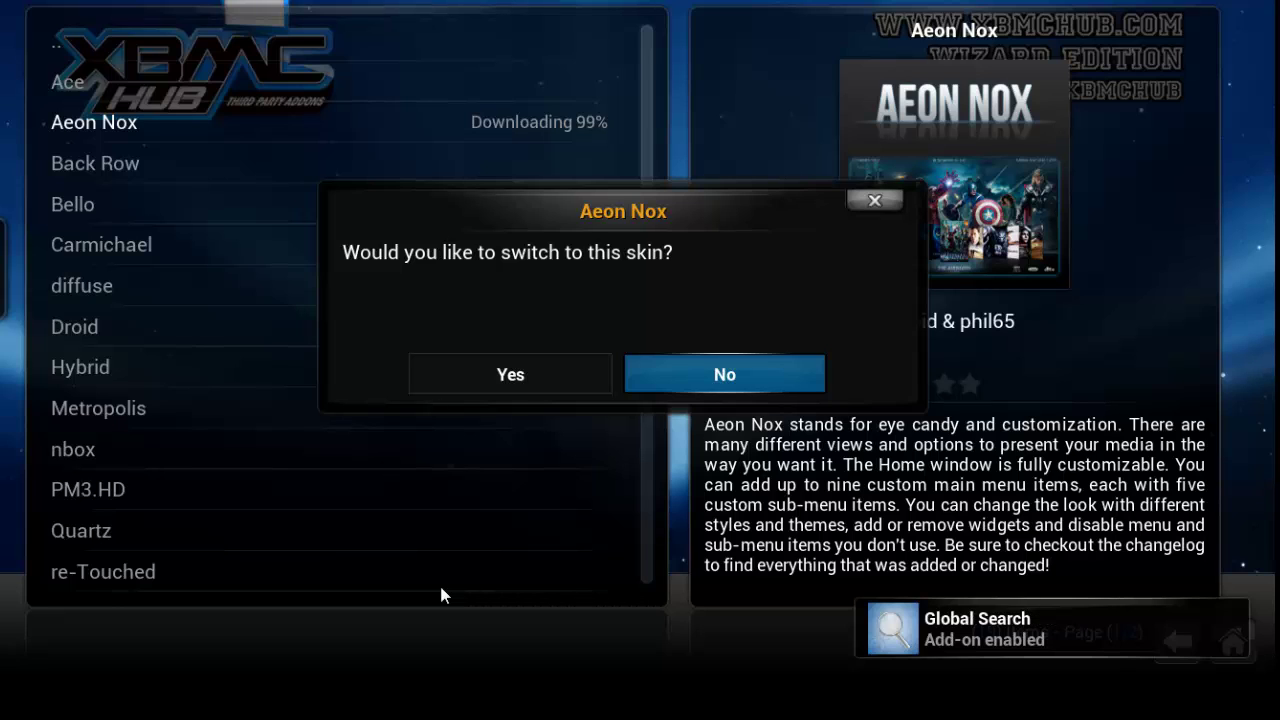
Answer Yes to switching the interface to the Aeon Nox skin.
key(Left)
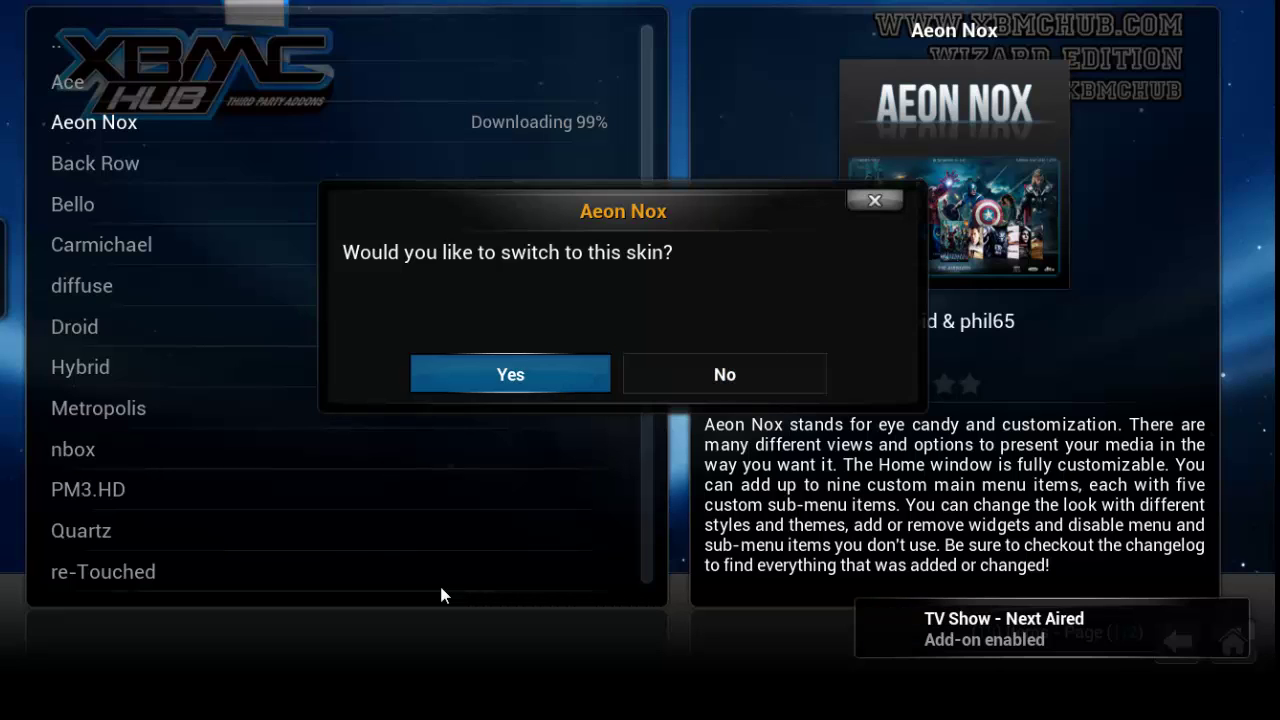
key(Return)
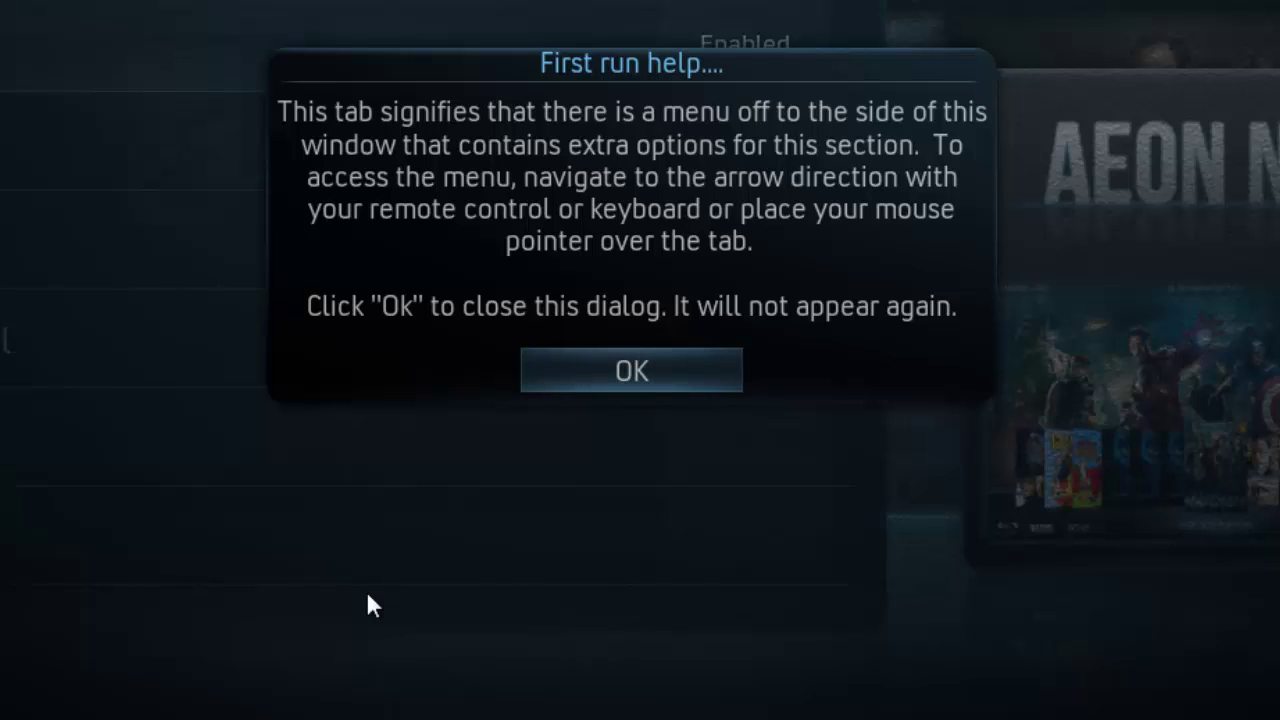
Dismiss Aeon Nox's first-run help message and close the side options panel.
key(Return)
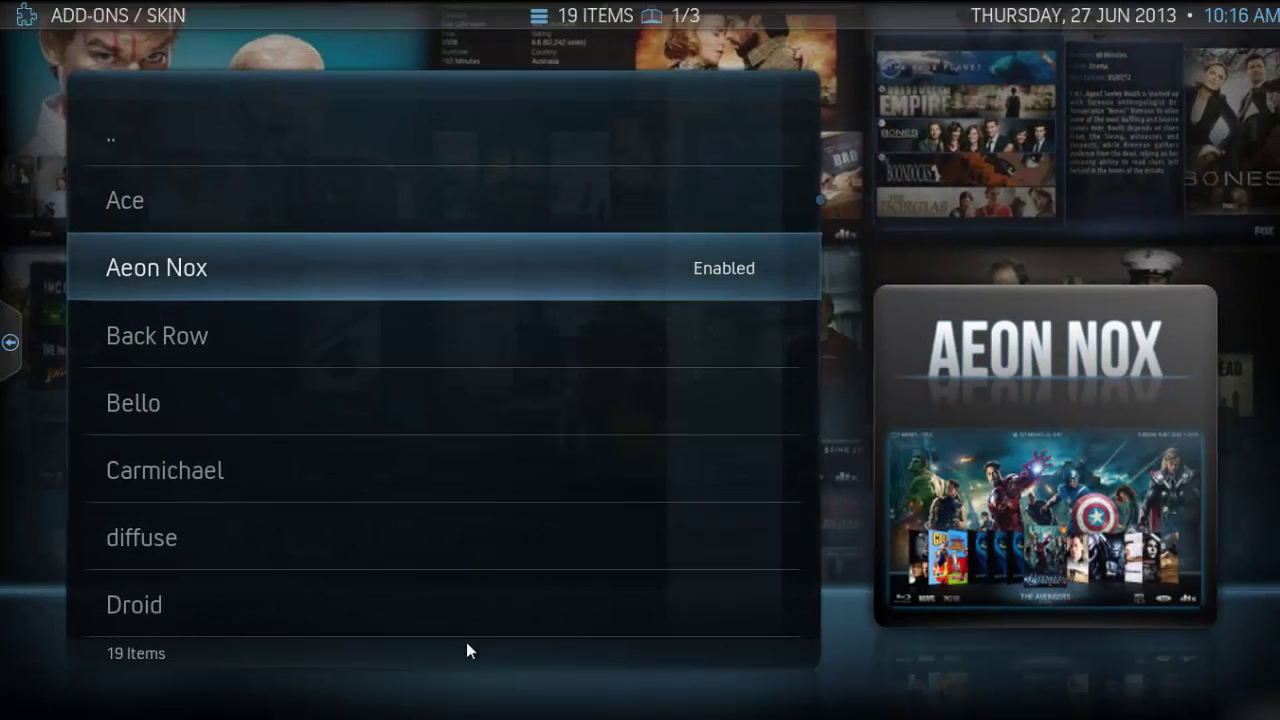
key(Down)
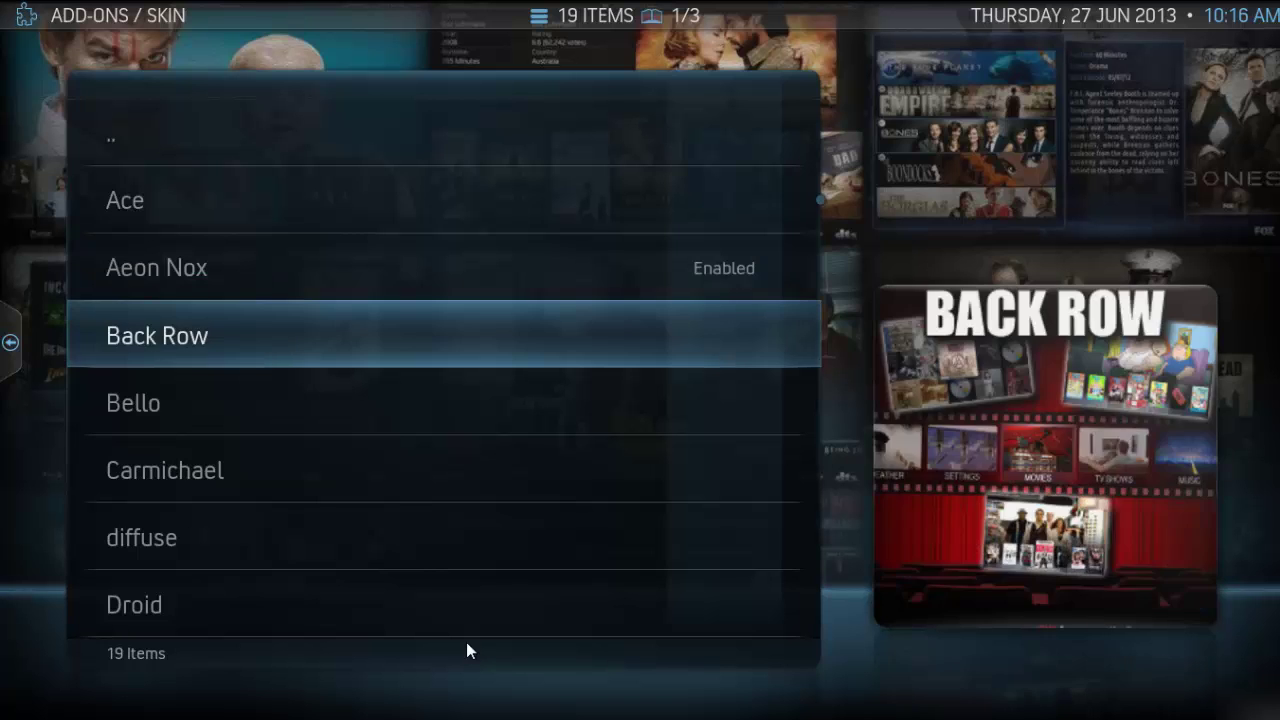
key(Down)
mouse_move(8, 455)
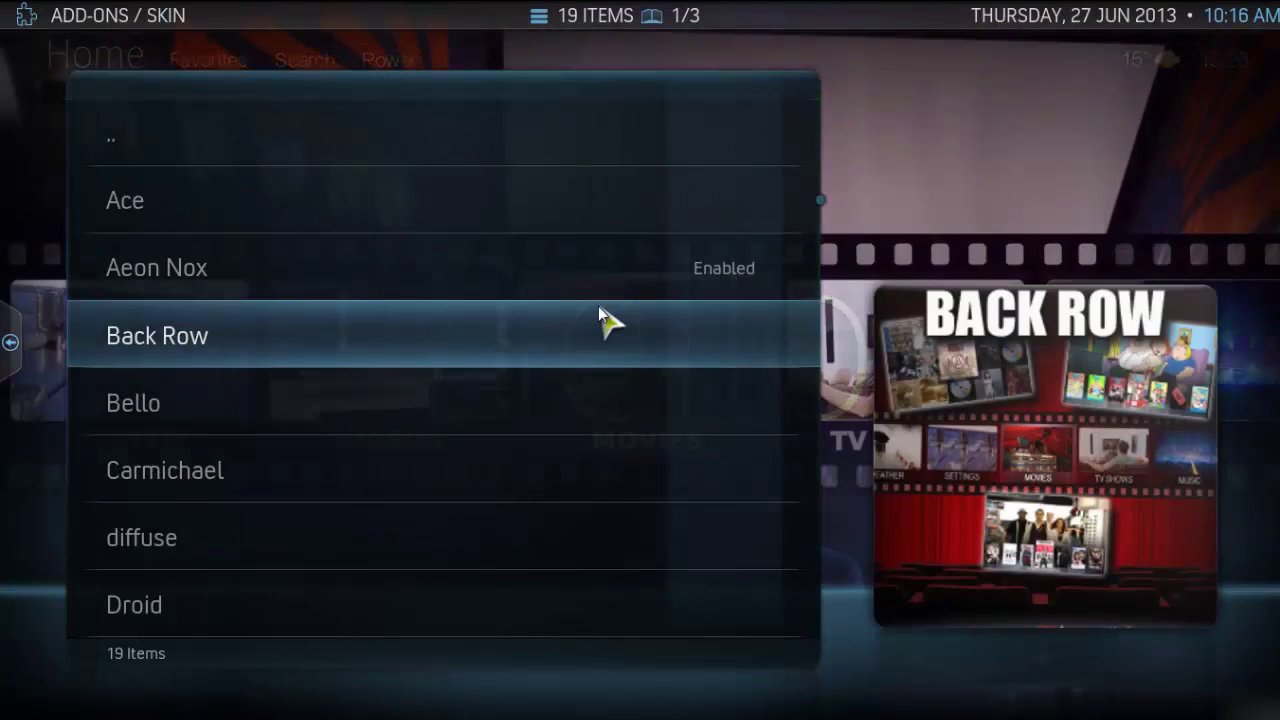
mouse_move(4, 410)
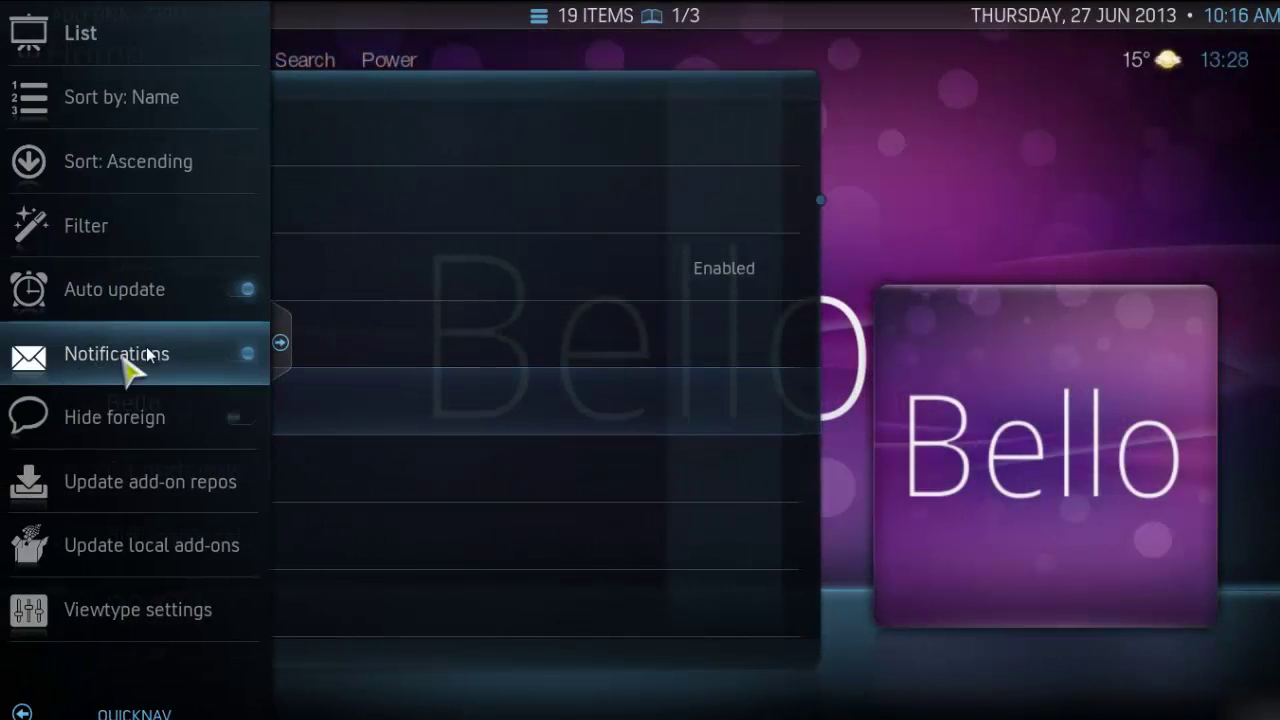
key(Left)
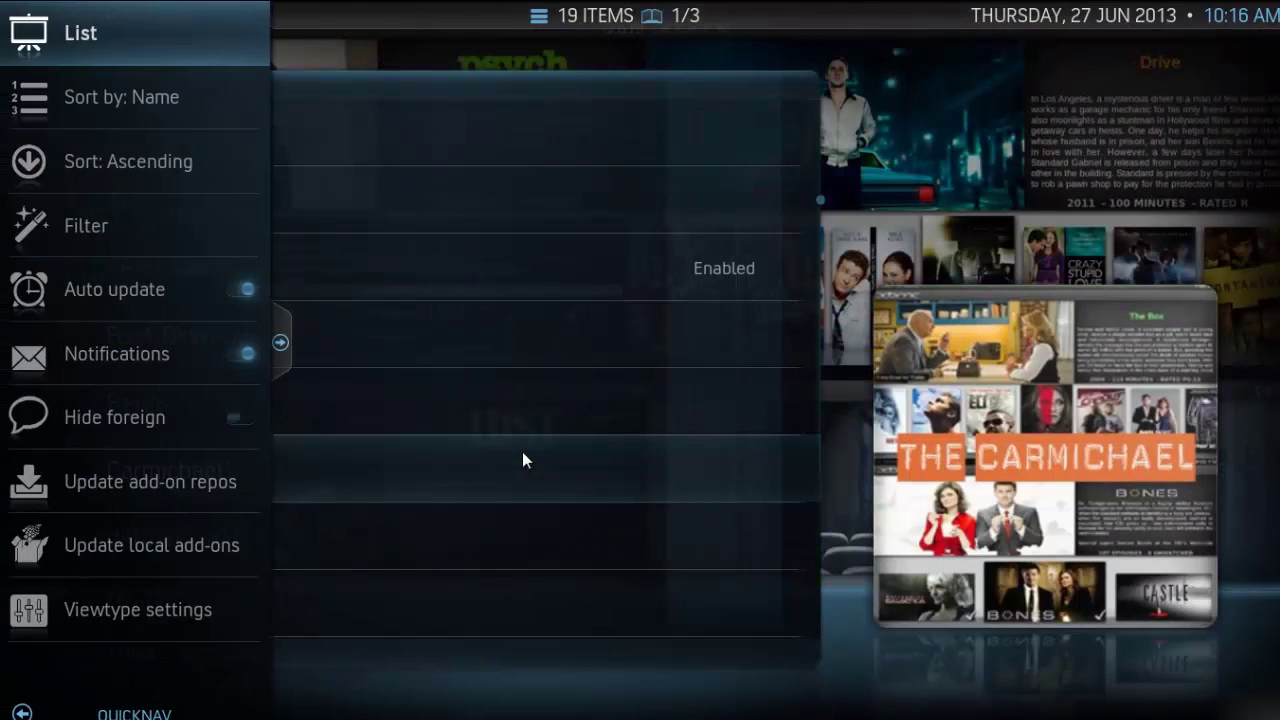
key(Right)
Back out through the Add-ons lists to Appearance settings, showing Aeon Nox as active skin.
key(BackSpace)
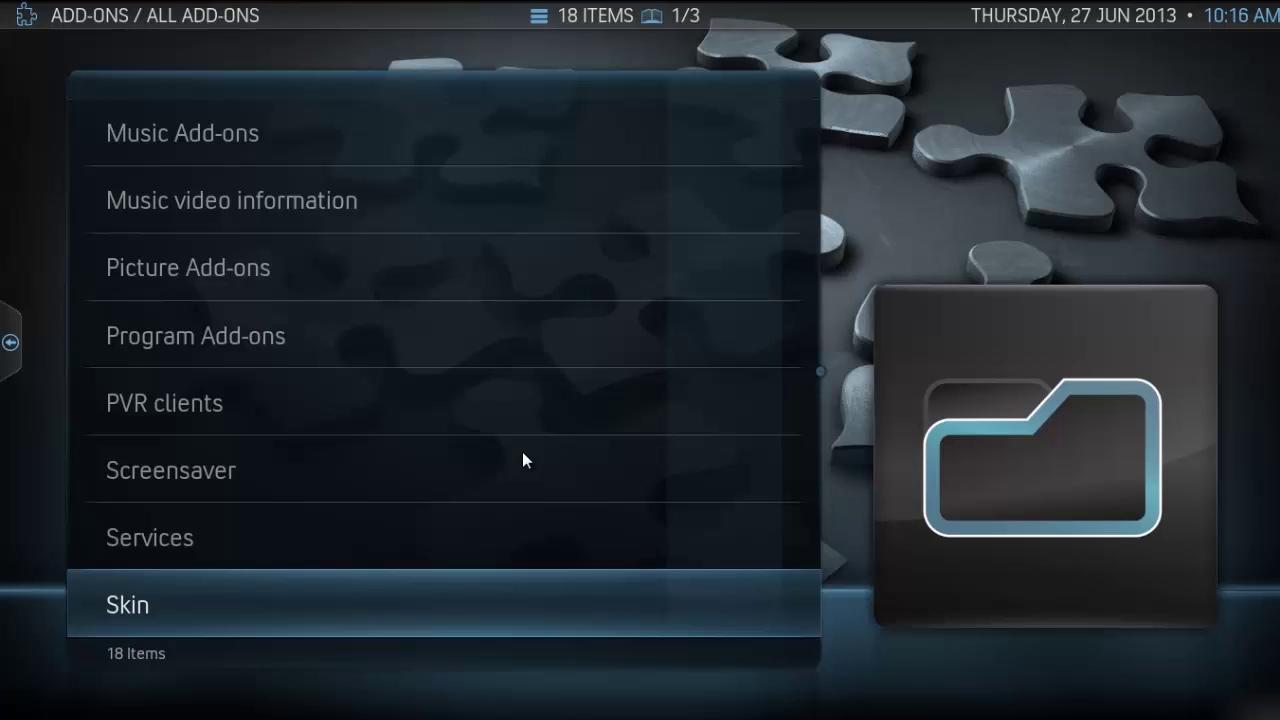
key(BackSpace)
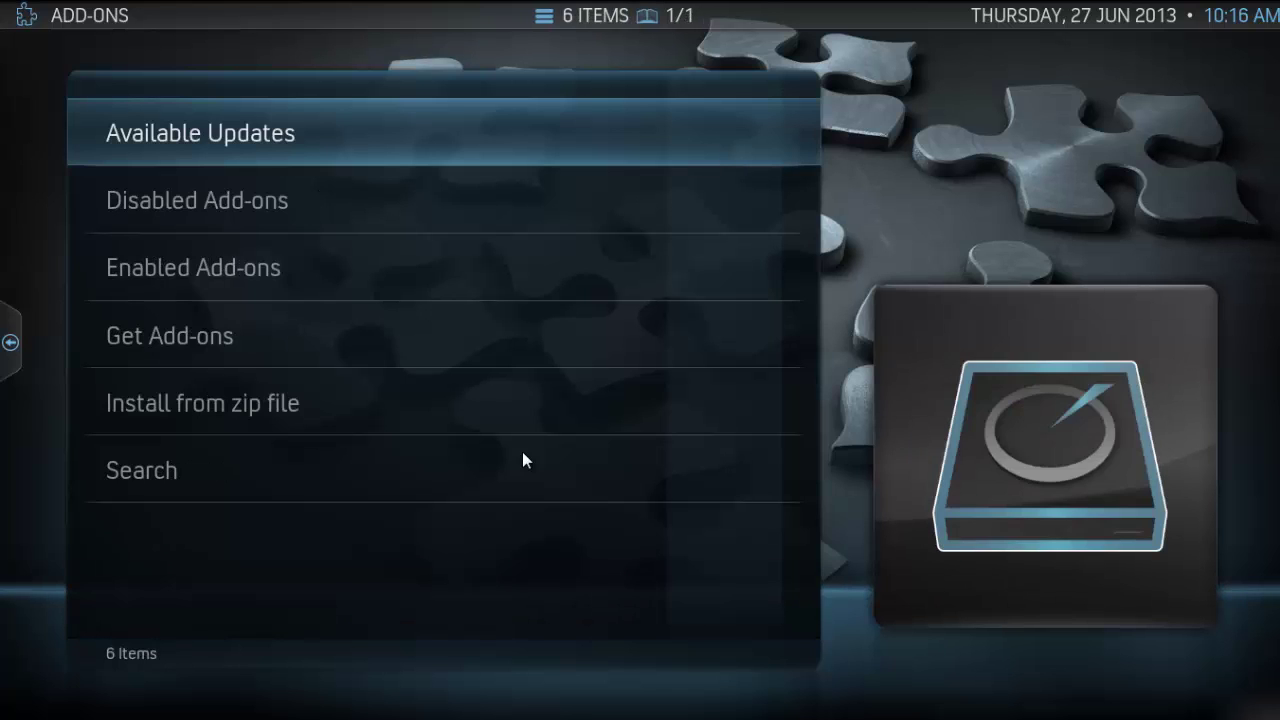
key(Down)
key(Down)
key(Up)
key(Up)
key(Down)
key(Down)
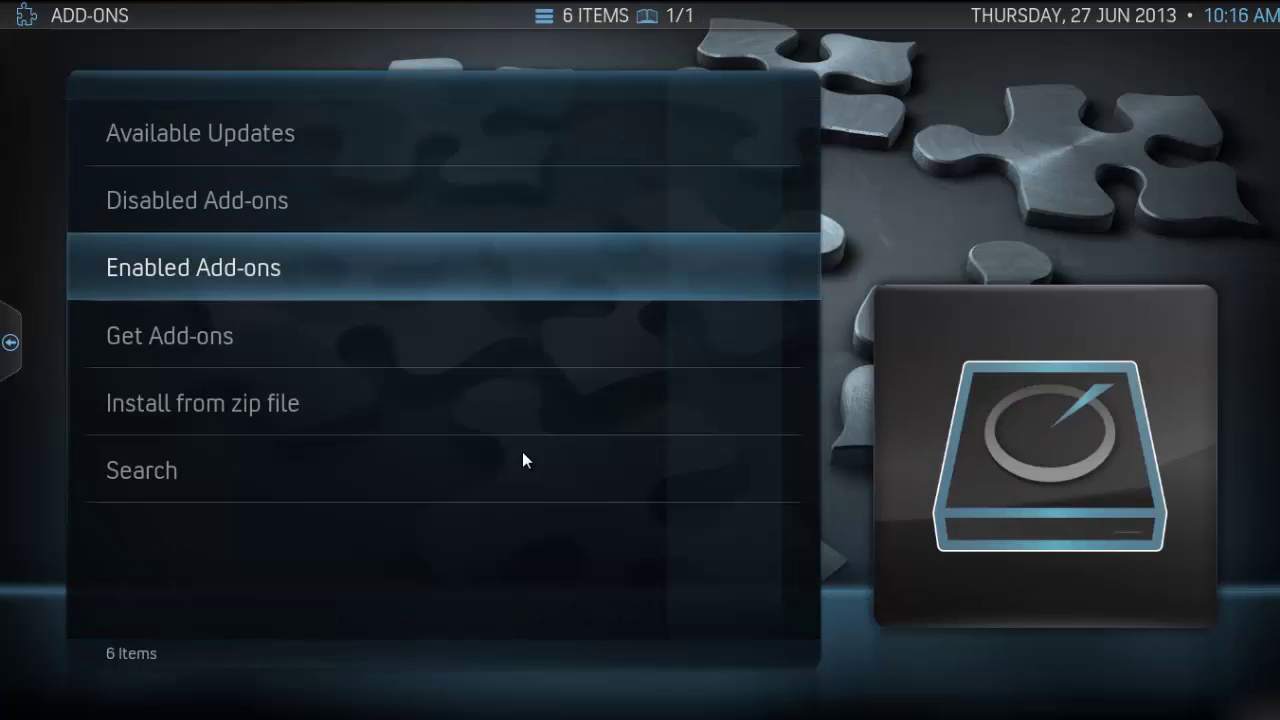
key(BackSpace)
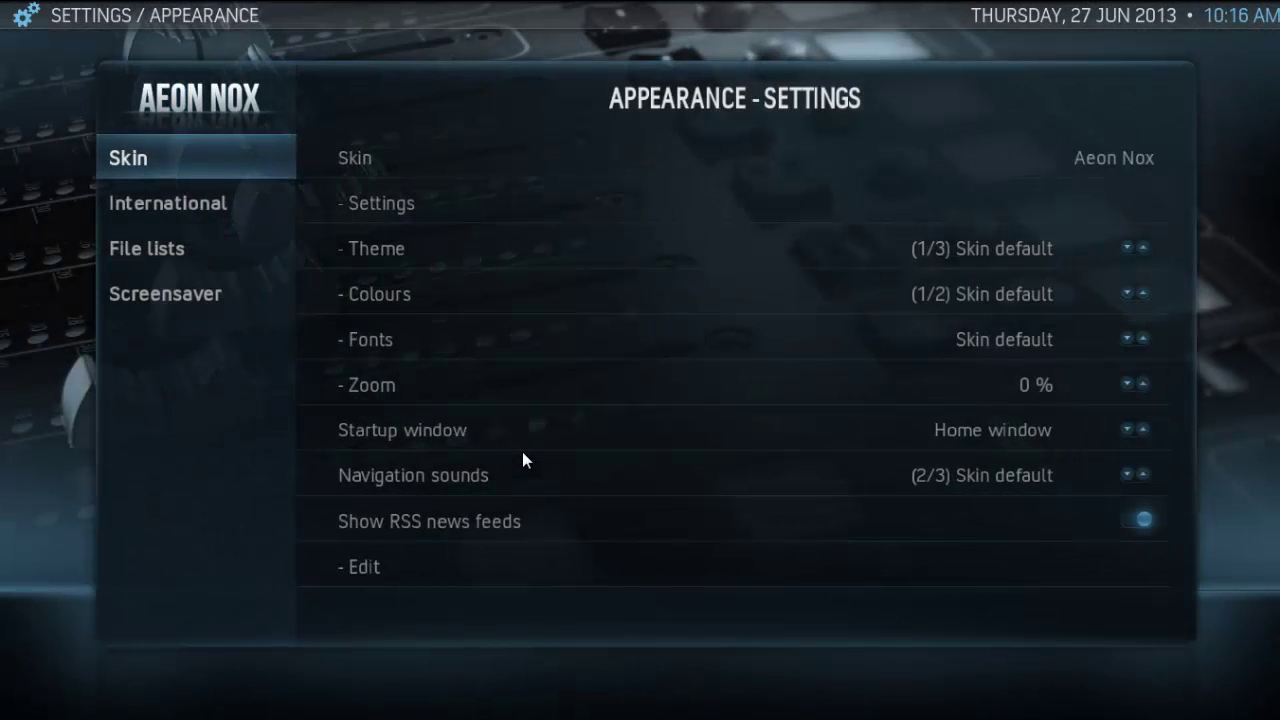
key(Right)
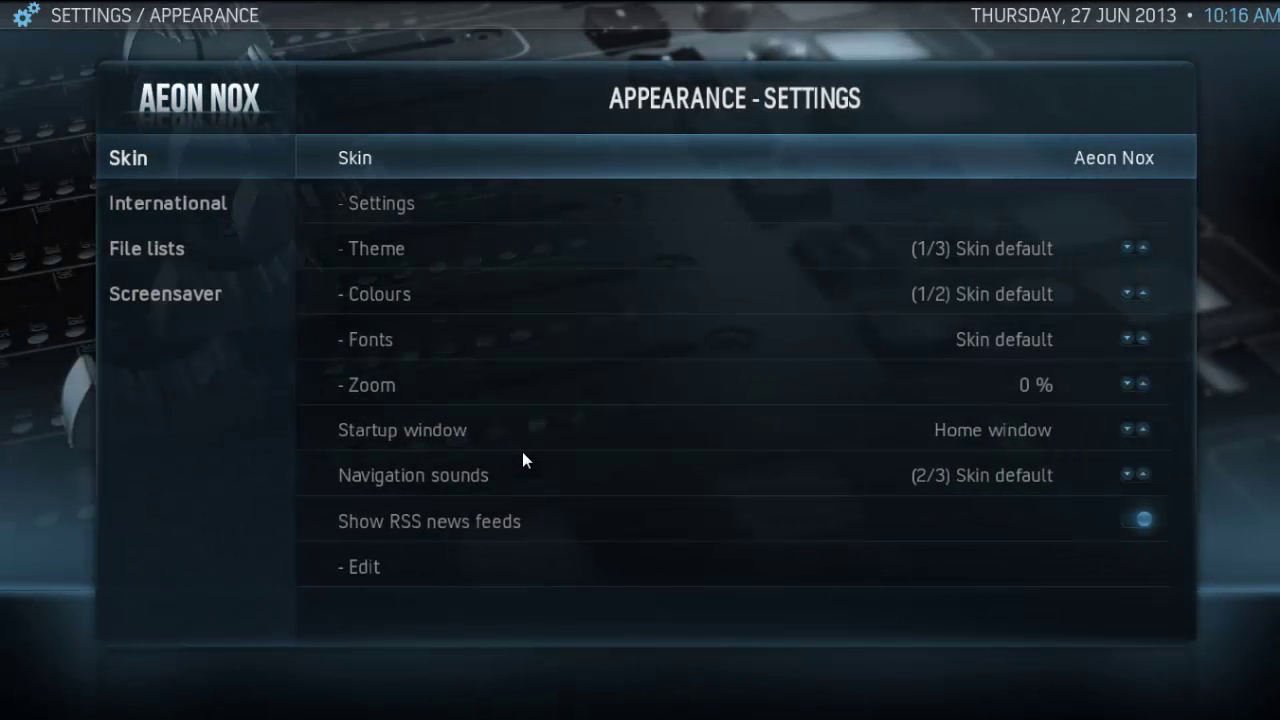
key(Down)
key(Down)
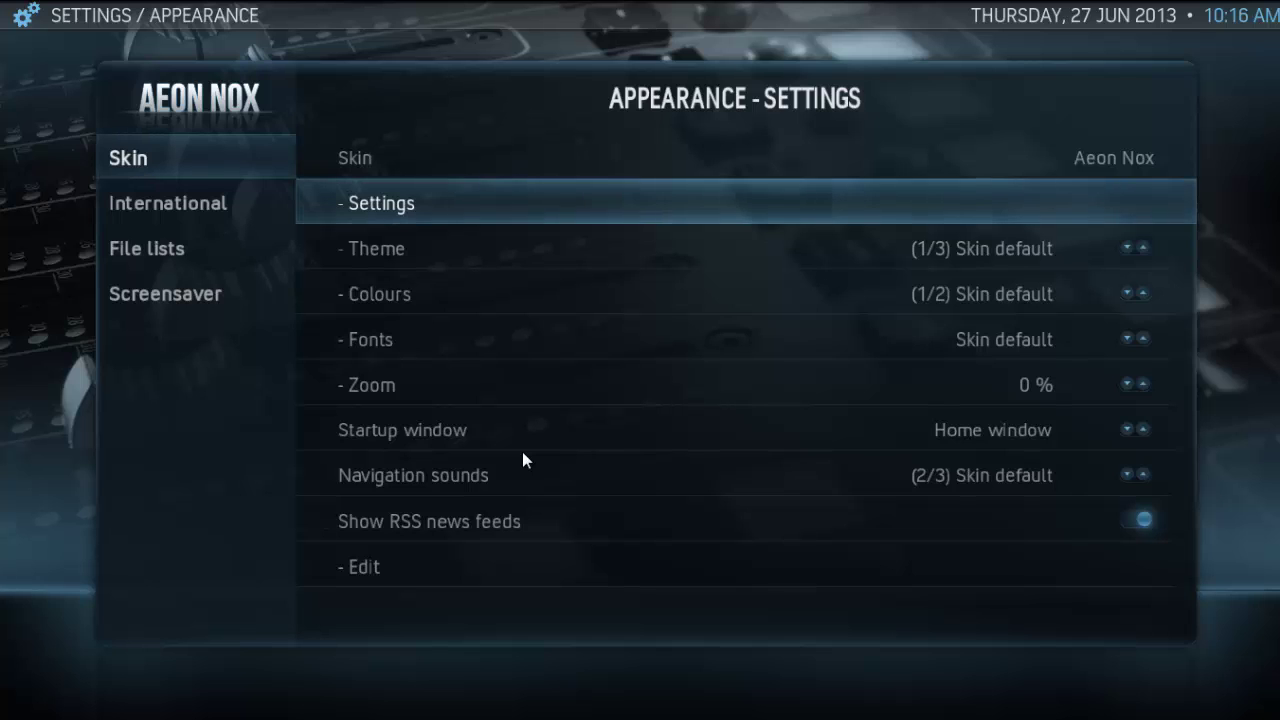
key(Down)
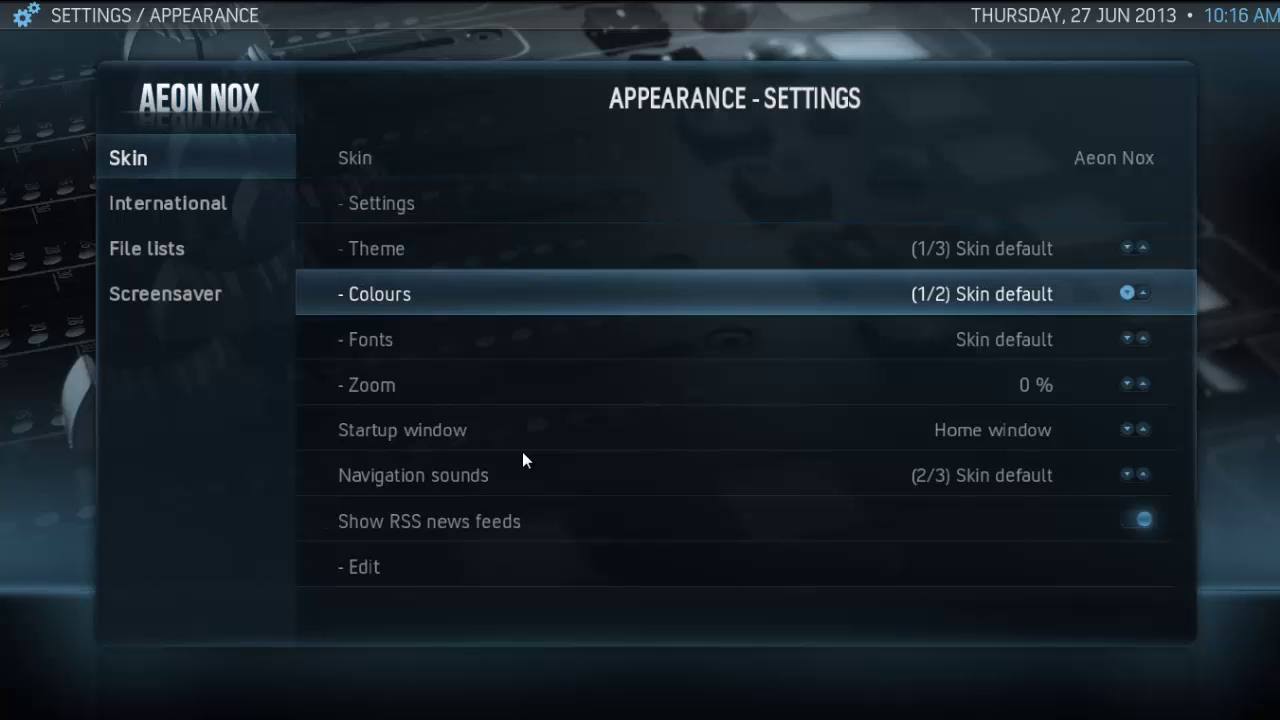
key(Up)
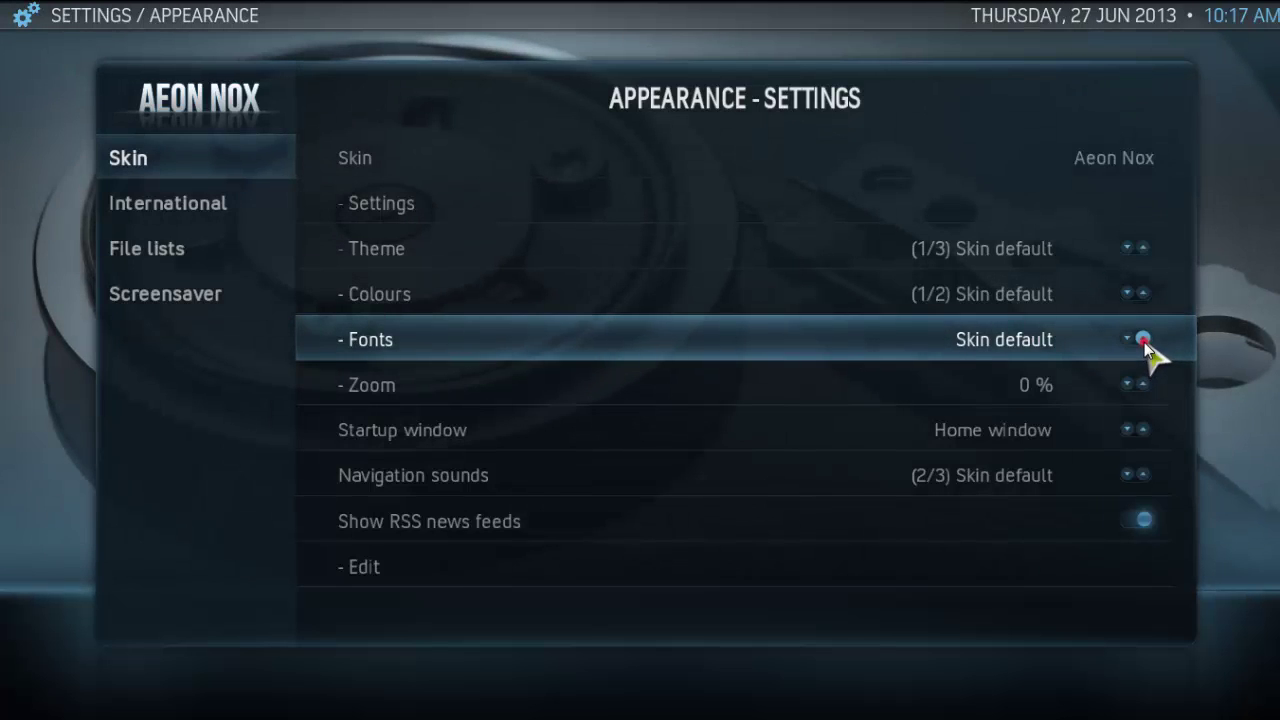
click(1144, 342)
click(1144, 342)
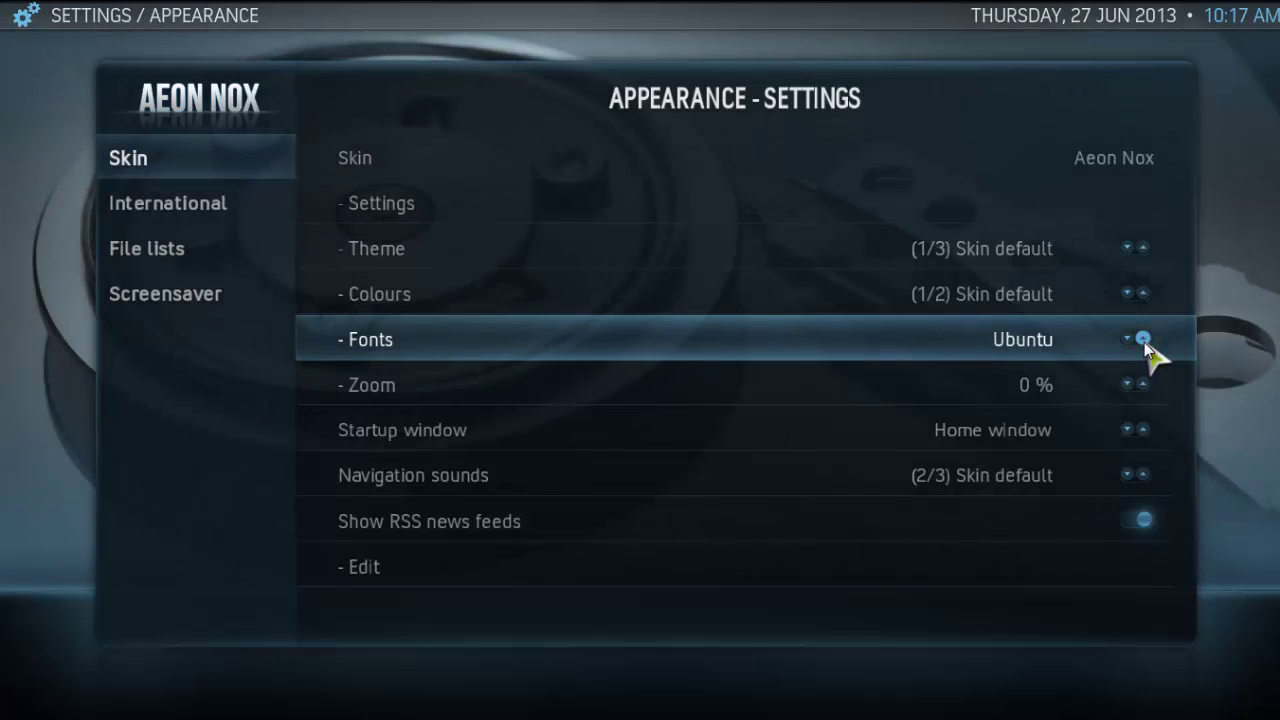
click(1144, 342)
click(1144, 342)
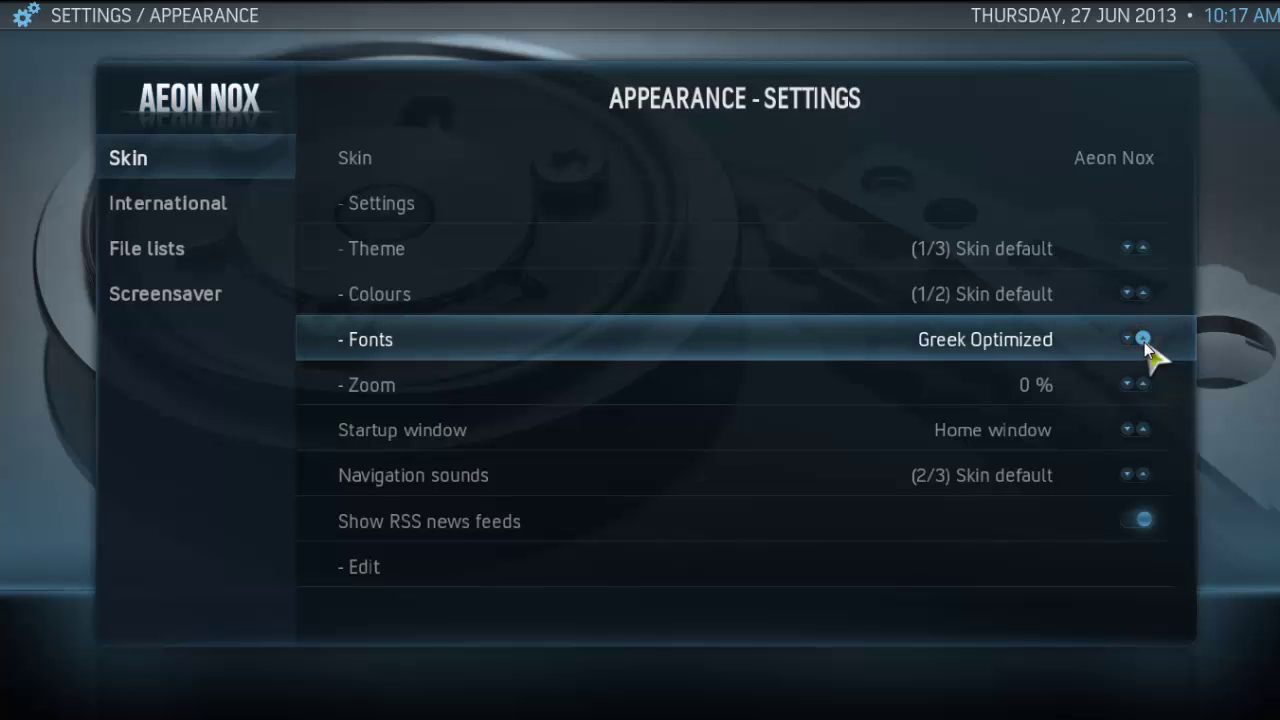
click(1144, 342)
click(1143, 342)
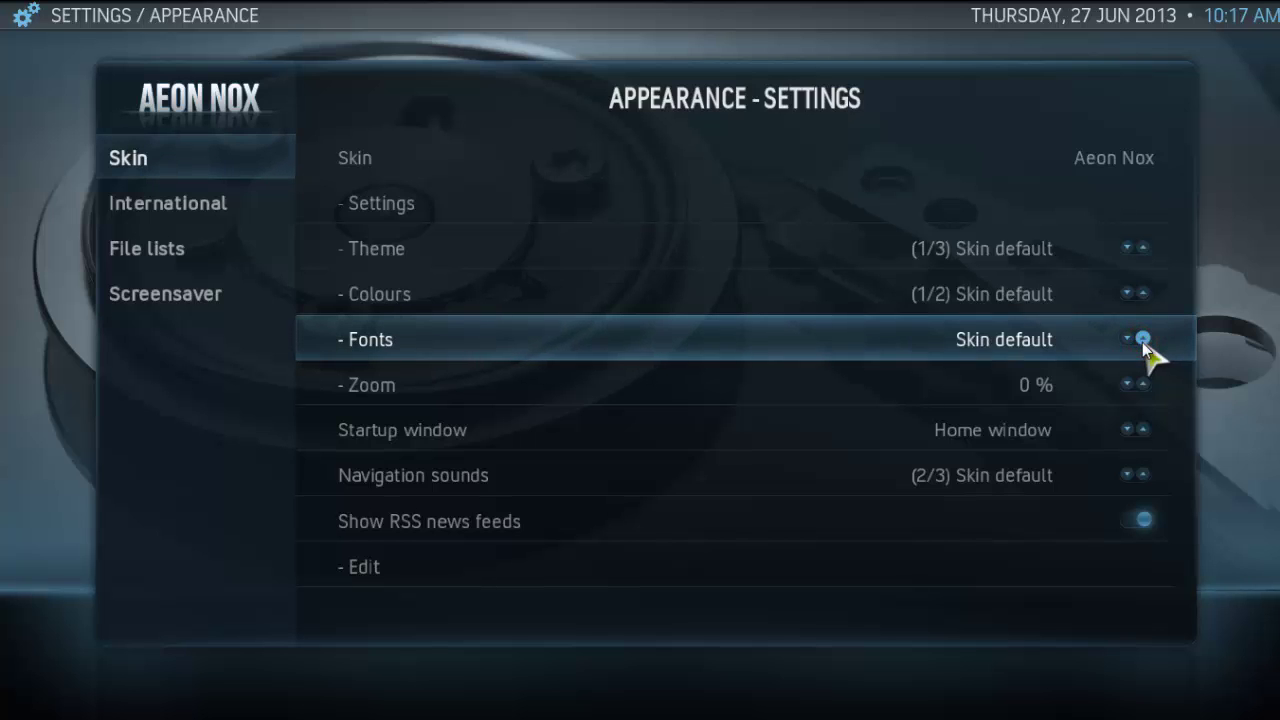